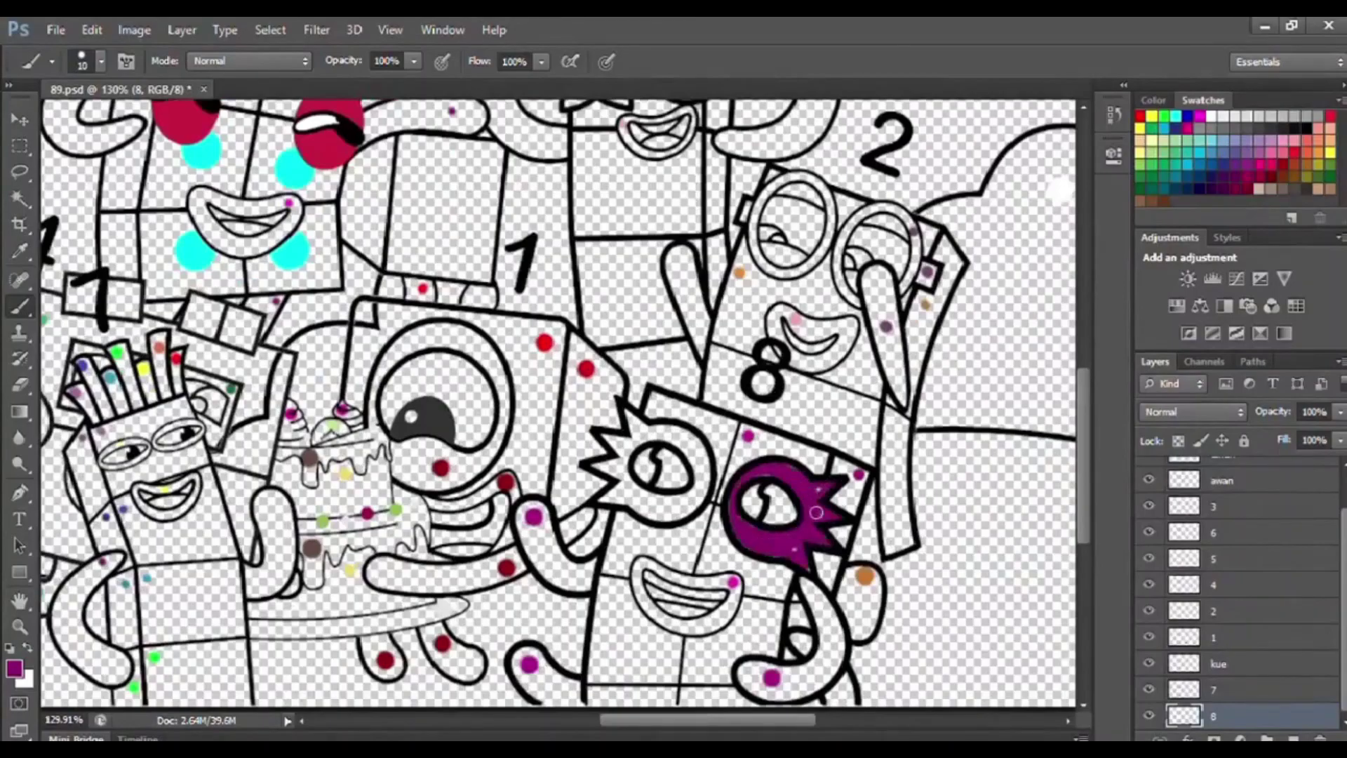
Paint the spiky patch around the 8 character's remaining unpainted eye and both of its upper arms dark purple
mouse_move(627, 414)
mouse_down()
mouse_move(653, 452)
mouse_move(632, 495)
mouse_move(705, 484)
mouse_move(688, 508)
mouse_up()
drag(603, 495, 609, 456)
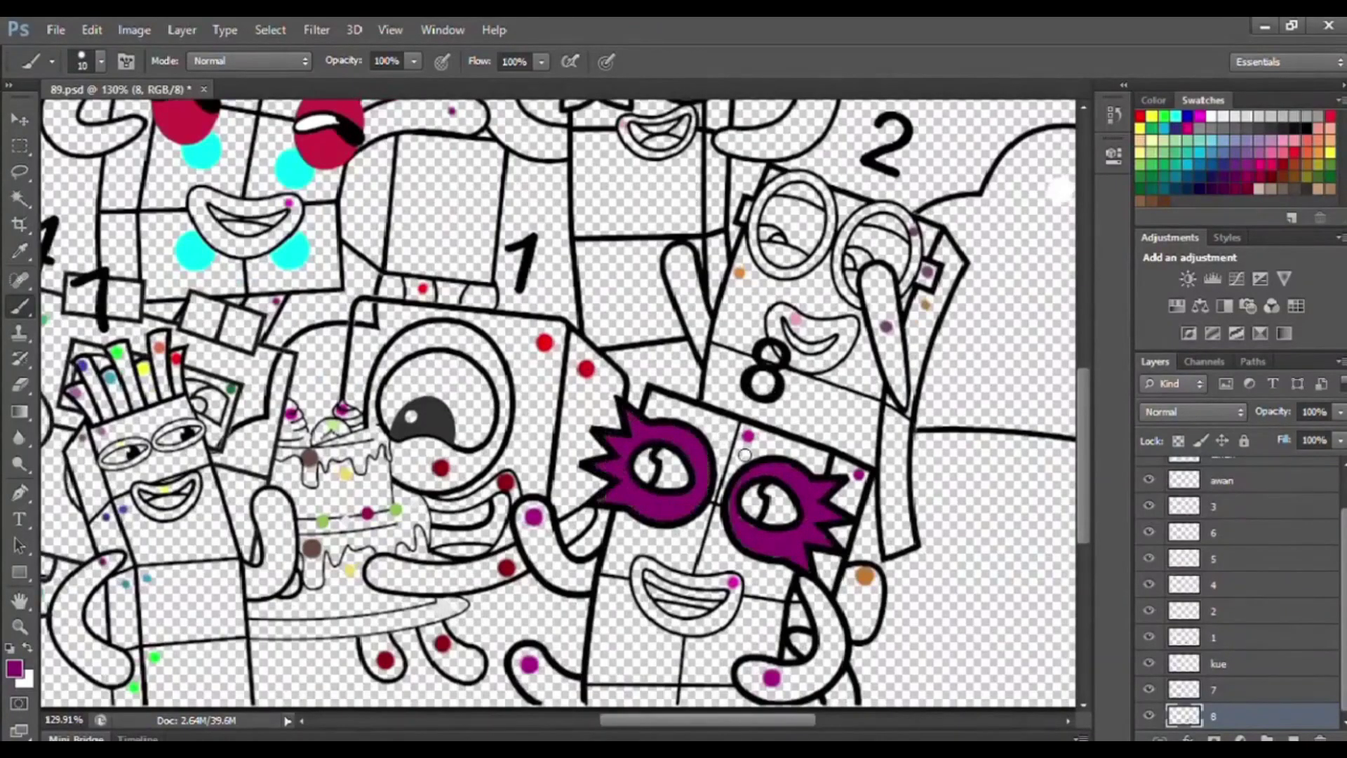
mouse_move(806, 582)
mouse_down()
mouse_move(811, 673)
mouse_move(831, 624)
mouse_move(806, 673)
mouse_move(747, 676)
mouse_up()
drag(803, 639, 849, 707)
mouse_move(521, 506)
mouse_down()
mouse_move(582, 582)
mouse_move(526, 519)
mouse_move(550, 559)
mouse_up()
Fill the narrow side faces of the 8 character's body with the purple sampled from their marker dot
alt+click(851, 472)
key(bracketright)
drag(842, 462, 845, 495)
drag(819, 558, 840, 582)
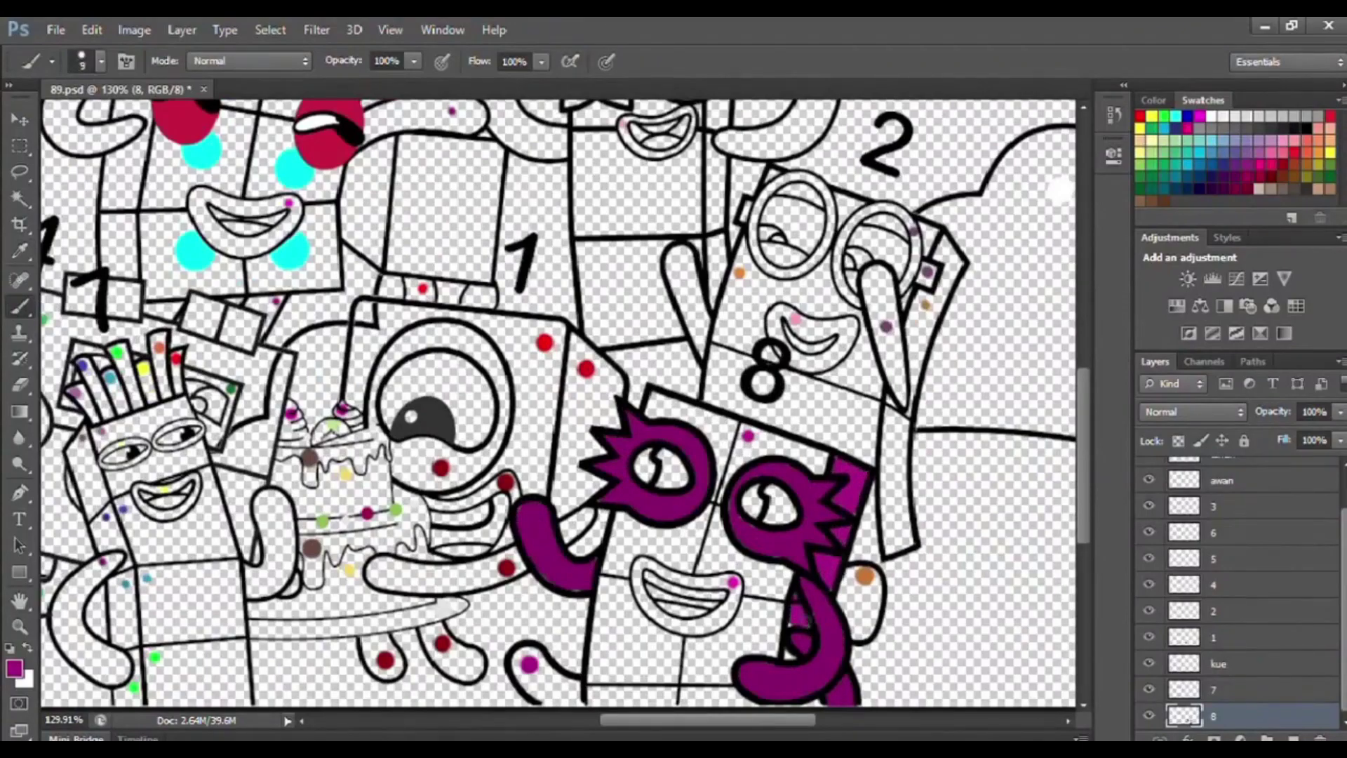
Paint the 8 character's lips bright magenta, sampling the colour from the dot on the mouth
alt+click(733, 581)
mouse_move(698, 582)
mouse_down()
mouse_move(642, 565)
mouse_move(731, 607)
mouse_move(696, 621)
mouse_move(708, 602)
mouse_up()
alt+click(234, 284)
alt+click(640, 570)
Paint the whites of the 8 character's eyes white and its pupils black
alt+click(1061, 190)
drag(770, 491, 788, 517)
drag(665, 459, 682, 481)
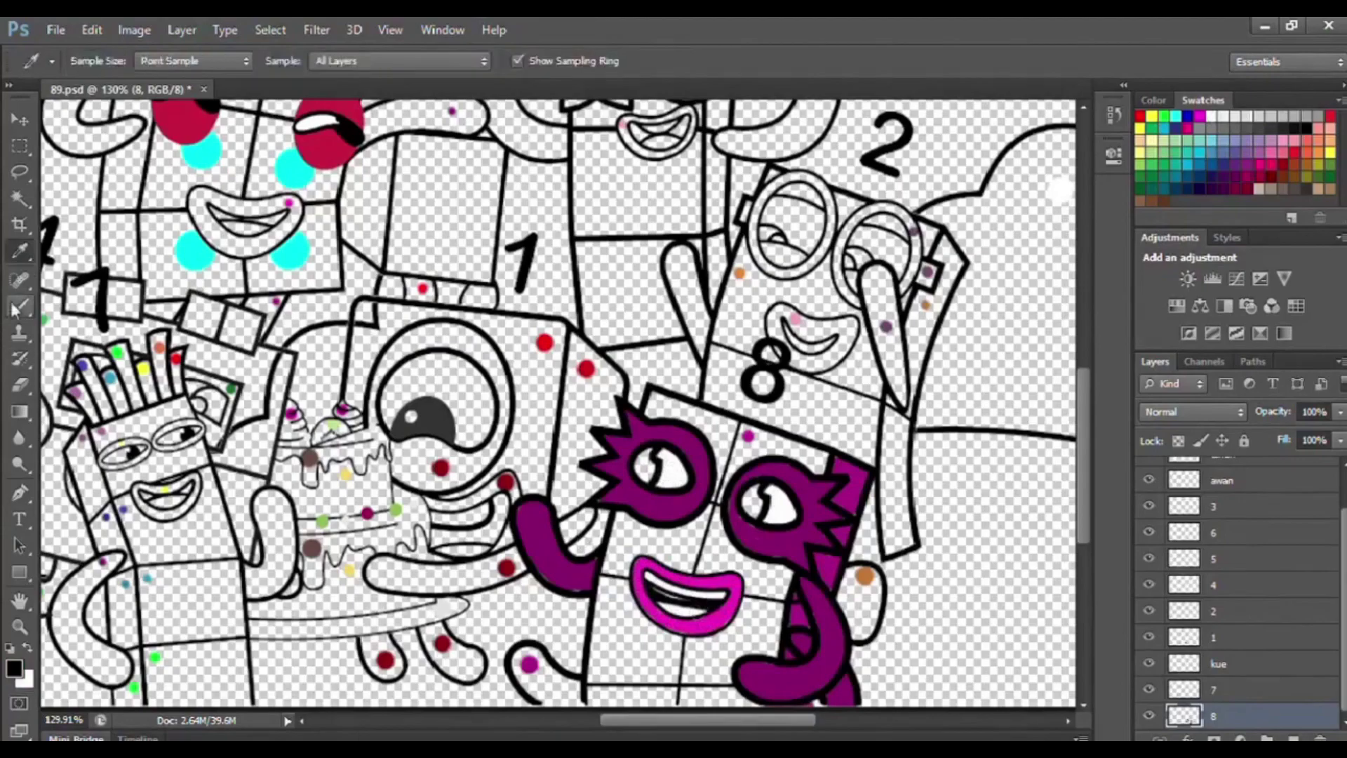
alt+click(651, 458)
alt+click(655, 458)
drag(648, 453, 649, 481)
mouse_move(755, 491)
mouse_down()
mouse_move(750, 514)
mouse_move(757, 501)
mouse_up()
Fill the upper blocks of the 8 character's body, around the eye patches, with the sampled magenta
alt+click(748, 437)
drag(653, 397, 822, 455)
key(bracketright)
key(bracketright)
drag(822, 454, 669, 403)
mouse_move(757, 456)
mouse_down()
mouse_move(623, 522)
mouse_move(593, 691)
mouse_move(768, 702)
mouse_move(772, 592)
mouse_move(702, 519)
mouse_move(694, 545)
mouse_up()
Fill the body blocks around and below the 8 character's mouth with magenta, and paint its lower arm dark purple
key(bracketleft)
key(bracketleft)
mouse_move(658, 551)
mouse_down()
mouse_move(695, 550)
mouse_move(744, 601)
mouse_move(645, 622)
mouse_up()
key(bracketright)
key(bracketright)
mouse_move(659, 555)
mouse_down()
mouse_move(715, 557)
mouse_move(617, 684)
mouse_move(702, 631)
mouse_up()
drag(523, 659, 589, 719)
On layer 7, paint the first three hair strands of the 7 character purple, indigo and teal from their marker dots
click(1219, 689)
alt+click(75, 393)
scroll(186, 456, up, 2)
scroll(186, 455, down, 1)
key(bracketleft)
key(bracketleft)
drag(206, 331, 245, 362)
alt+click(219, 302)
alt+click(251, 317)
drag(245, 305, 259, 339)
Paint the remaining hair strands of the 7 character green, yellow, orange and red using their marker dots
alt+click(261, 284)
drag(258, 285, 279, 347)
alt+click(293, 305)
drag(296, 302, 306, 343)
alt+click(312, 280)
mouse_move(313, 280)
mouse_down()
mouse_move(319, 338)
mouse_move(314, 268)
mouse_move(336, 331)
mouse_up()
alt+click(332, 294)
alt+click(313, 272)
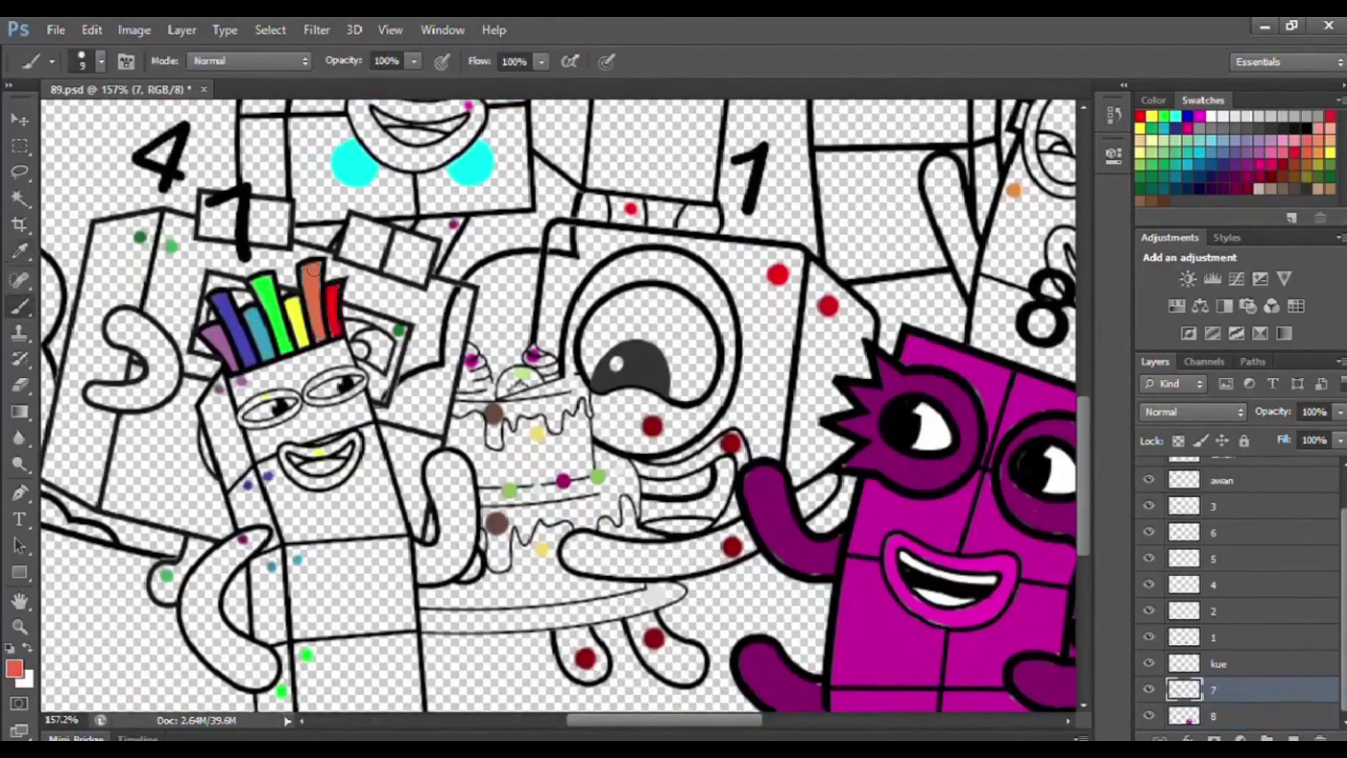
Paint the 7 character's eye rims and lips yellow with a small brush of size 5
alt+click(265, 397)
key(bracketleft)
key(bracketleft)
key(bracketleft)
key(bracketleft)
scroll(237, 429, up, 1)
mouse_move(245, 406)
mouse_down()
mouse_move(299, 403)
mouse_move(249, 420)
mouse_up()
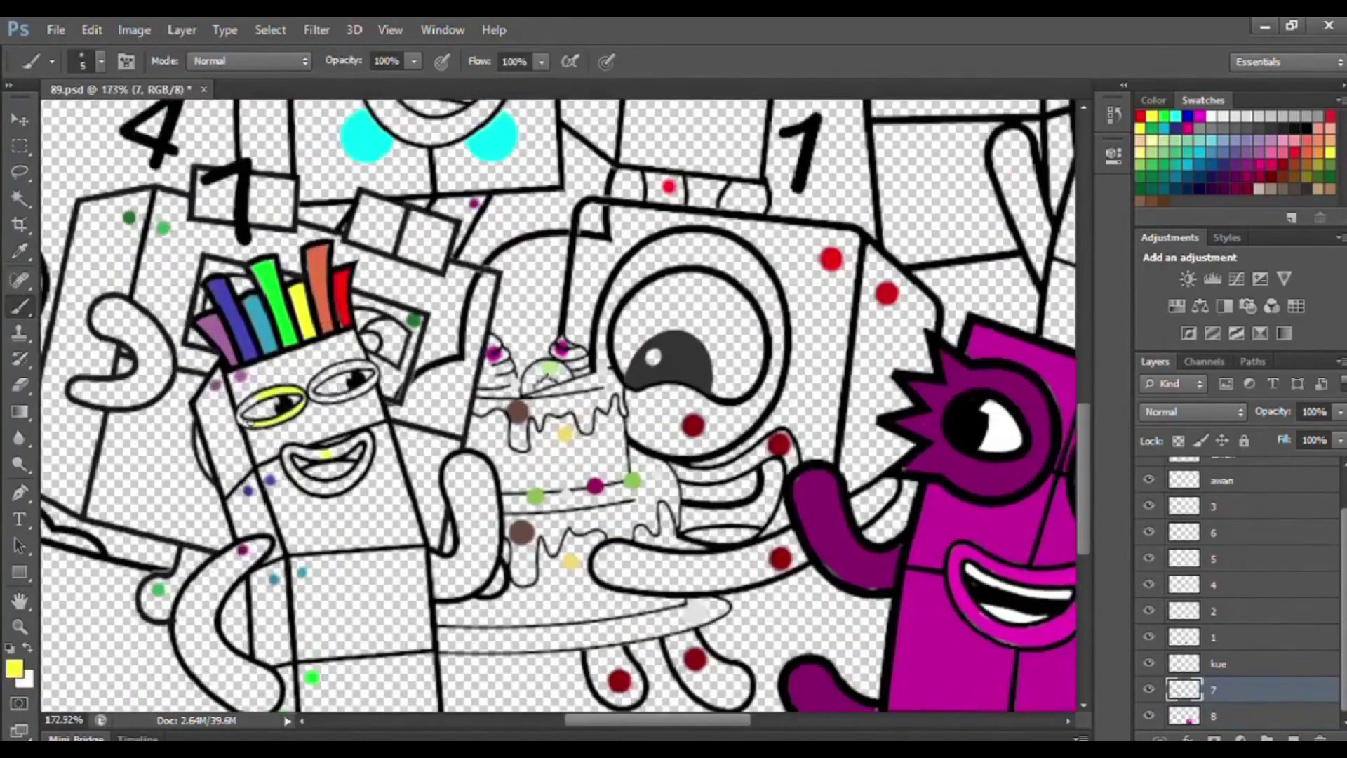
drag(340, 363, 313, 377)
drag(364, 452, 298, 472)
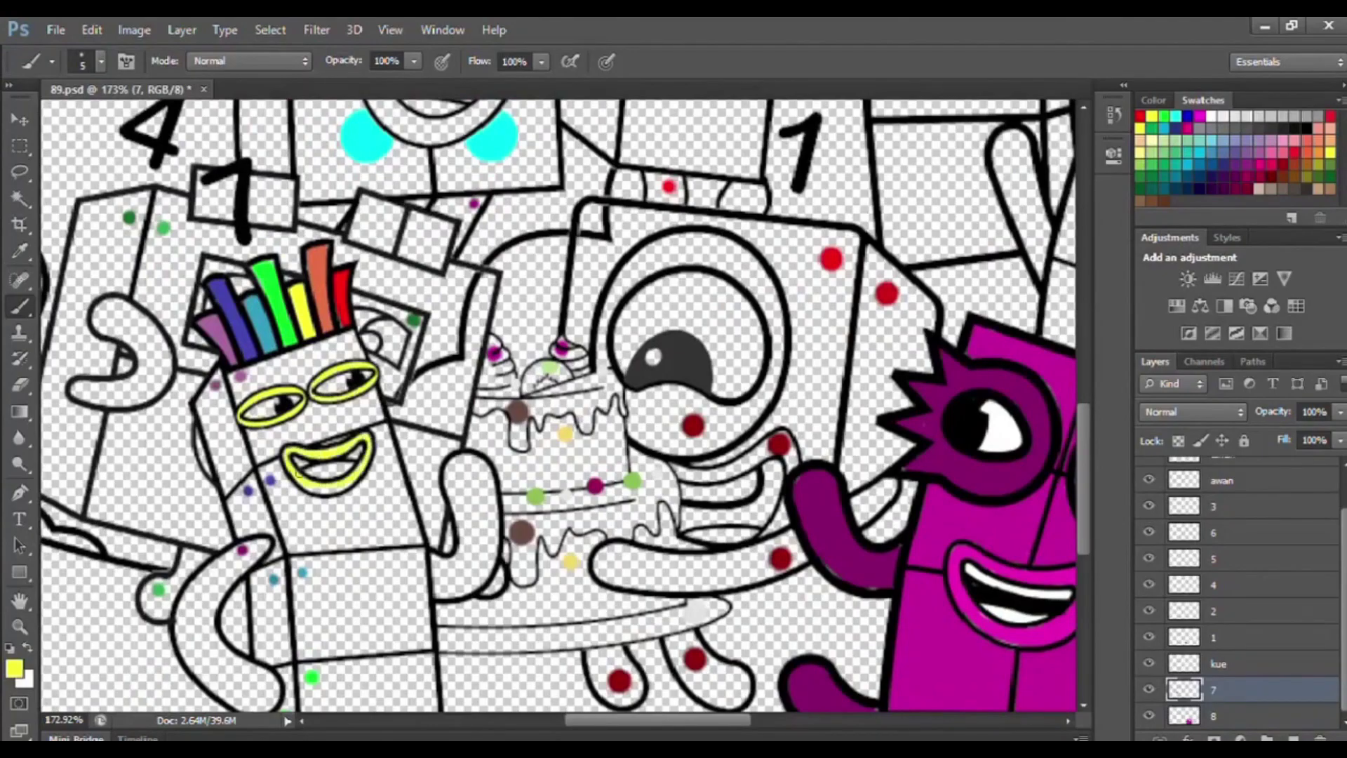
Fill the front of the 7 character's top block, around the eyes and mouth, with the sampled purple
alt+click(241, 377)
key(bracketright)
key(bracketright)
mouse_move(235, 373)
mouse_down()
mouse_move(305, 379)
mouse_move(351, 340)
mouse_move(245, 378)
mouse_move(346, 347)
mouse_move(268, 369)
mouse_up()
key(bracketleft)
key(bracketleft)
mouse_move(251, 433)
mouse_down()
mouse_move(280, 431)
mouse_move(256, 424)
mouse_move(343, 400)
mouse_move(374, 411)
mouse_move(258, 455)
mouse_move(302, 436)
mouse_up()
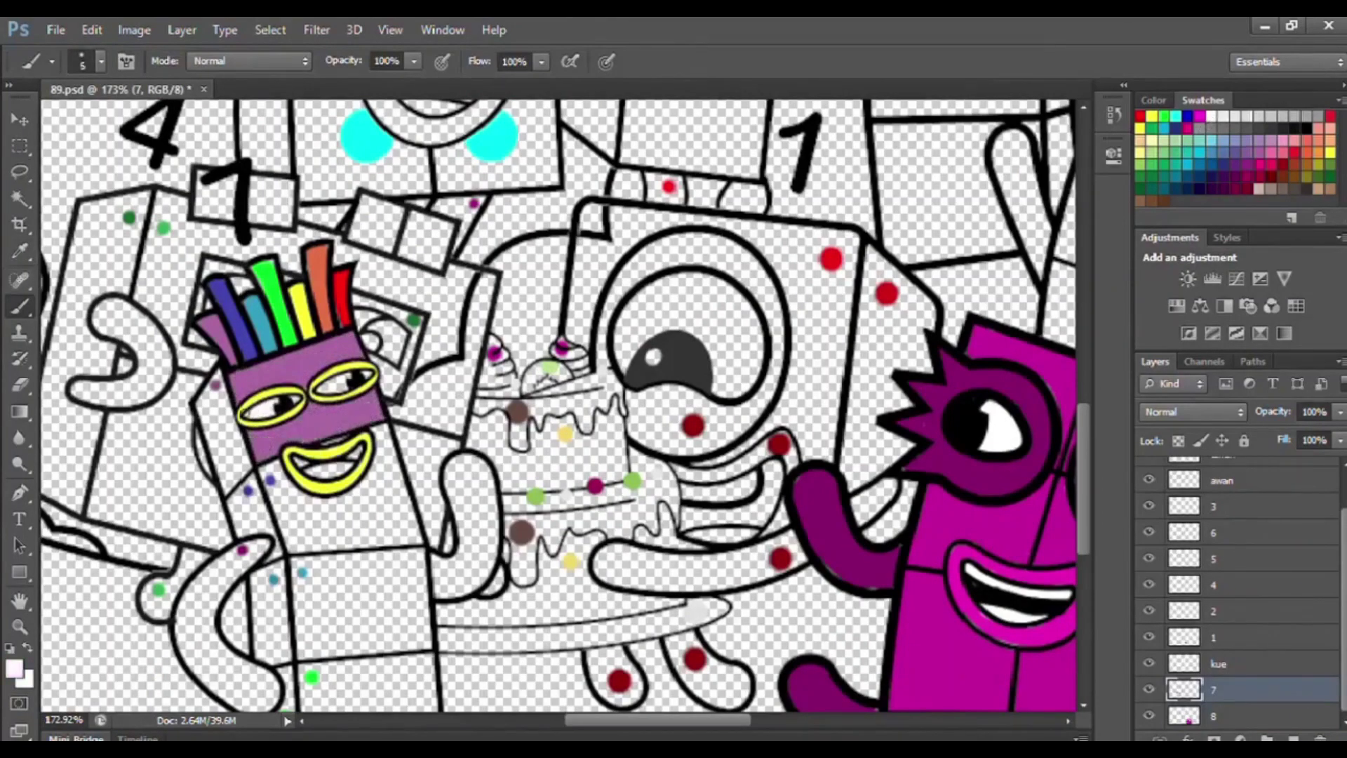
Fill the front of the 7 character's second block, below the face, with the sampled indigo blue
alt+click(274, 477)
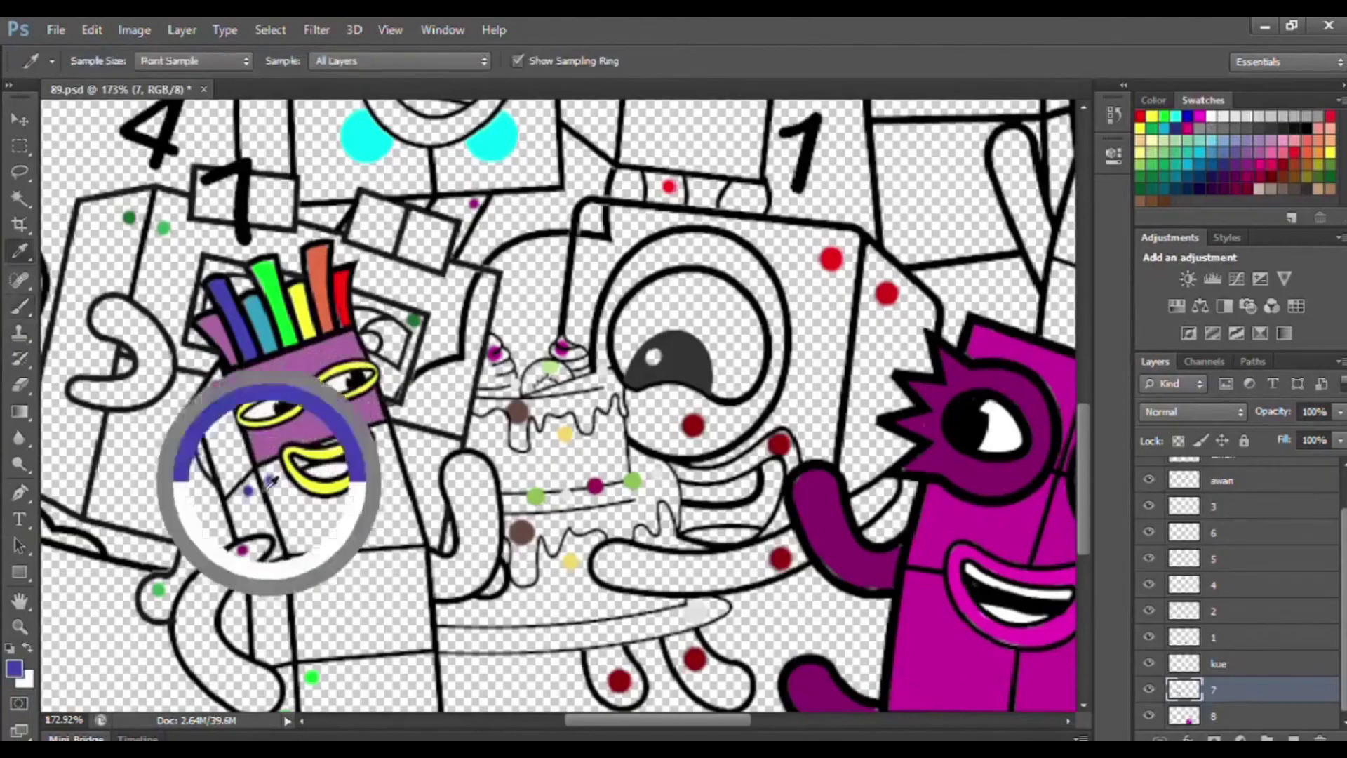
key(bracketright)
key(bracketright)
key(bracketright)
key(bracketright)
mouse_move(277, 468)
mouse_down()
mouse_move(293, 546)
mouse_move(413, 531)
mouse_move(381, 431)
mouse_move(407, 526)
mouse_move(344, 530)
mouse_move(388, 493)
mouse_move(280, 467)
mouse_up()
drag(343, 436, 328, 438)
Paint the details inside the 7 character's eyes and mouth, with white eyes and teeth and a dark mouth interior
alt+click(326, 429)
key(bracketleft)
key(bracketleft)
key(bracketleft)
key(bracketleft)
alt+click(309, 444)
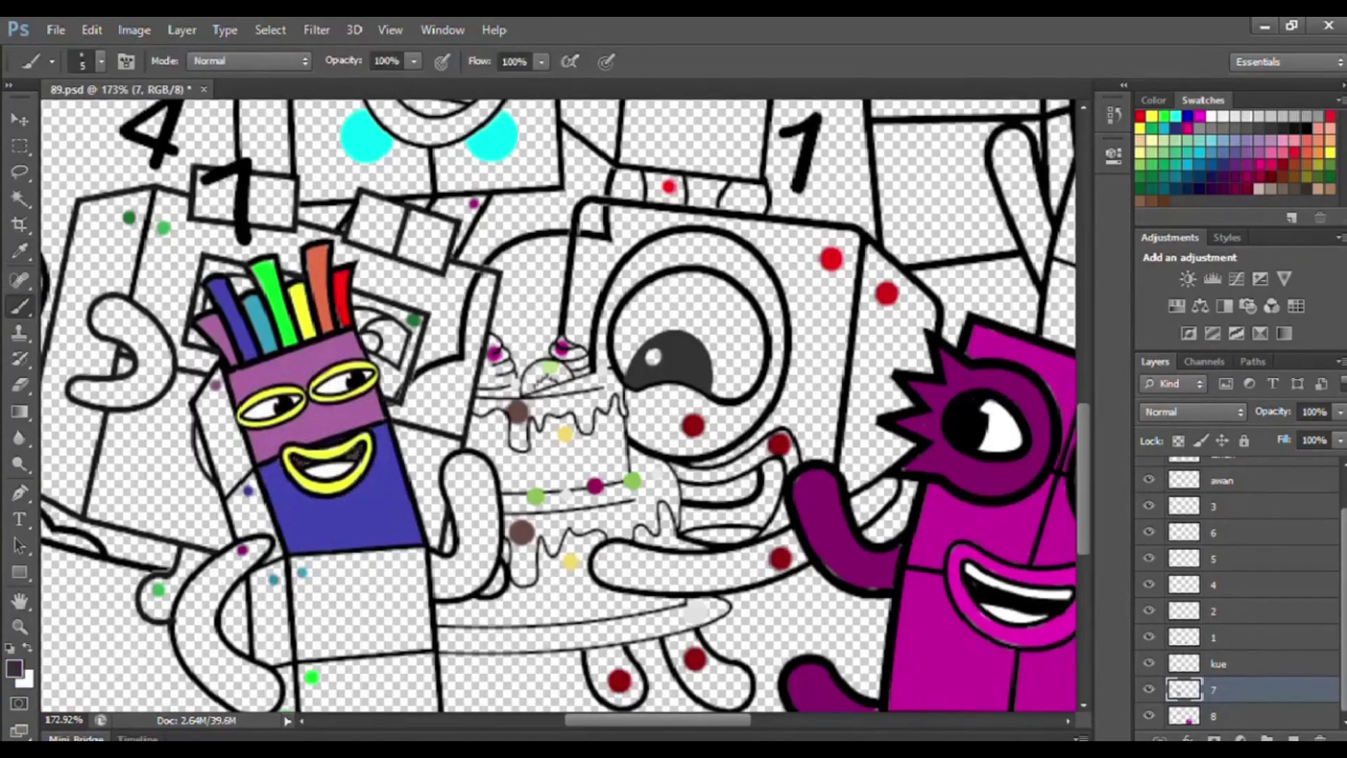
Fill the front of the 7 character's third block with the teal sampled from its marker dot
alt+click(302, 572)
key(bracketright)
key(bracketright)
key(bracketright)
mouse_move(298, 563)
mouse_down()
mouse_move(380, 558)
mouse_move(425, 637)
mouse_move(360, 648)
mouse_move(300, 604)
mouse_up()
key(bracketright)
key(bracketright)
mouse_move(309, 572)
mouse_down()
mouse_move(380, 572)
mouse_move(313, 606)
mouse_move(419, 640)
mouse_up()
Fill the front of the 7 character's fourth block with the sampled bright green
alt+click(312, 677)
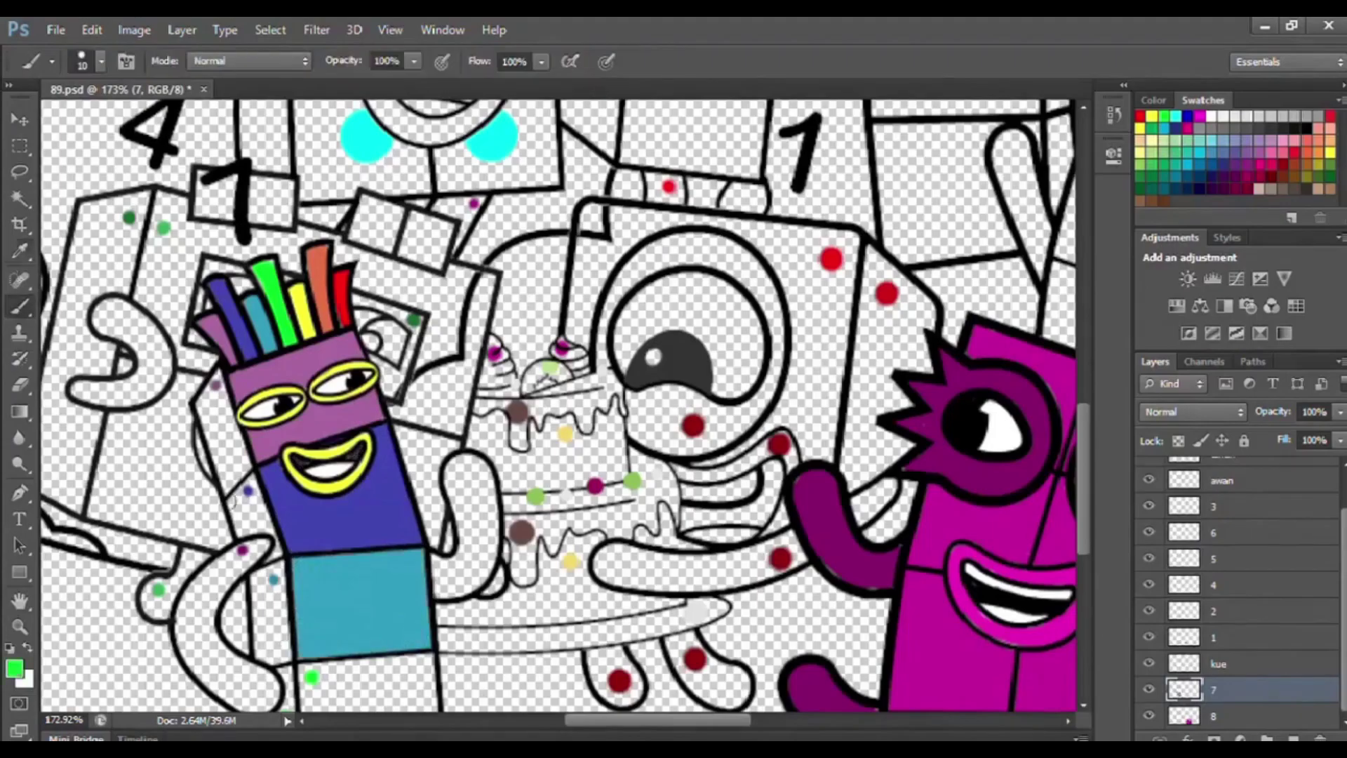
scroll(310, 677, down, 1)
mouse_move(309, 613)
mouse_down()
mouse_move(420, 618)
mouse_move(302, 691)
mouse_move(413, 672)
mouse_move(317, 680)
mouse_up()
Paint the side faces of the 7 character's top three blocks in their sampled darker purple, indigo and teal
alt+click(216, 339)
mouse_move(220, 332)
mouse_down()
mouse_move(213, 403)
mouse_move(242, 421)
mouse_move(239, 398)
mouse_move(244, 487)
mouse_move(244, 456)
mouse_up()
key(bracketleft)
alt+click(248, 445)
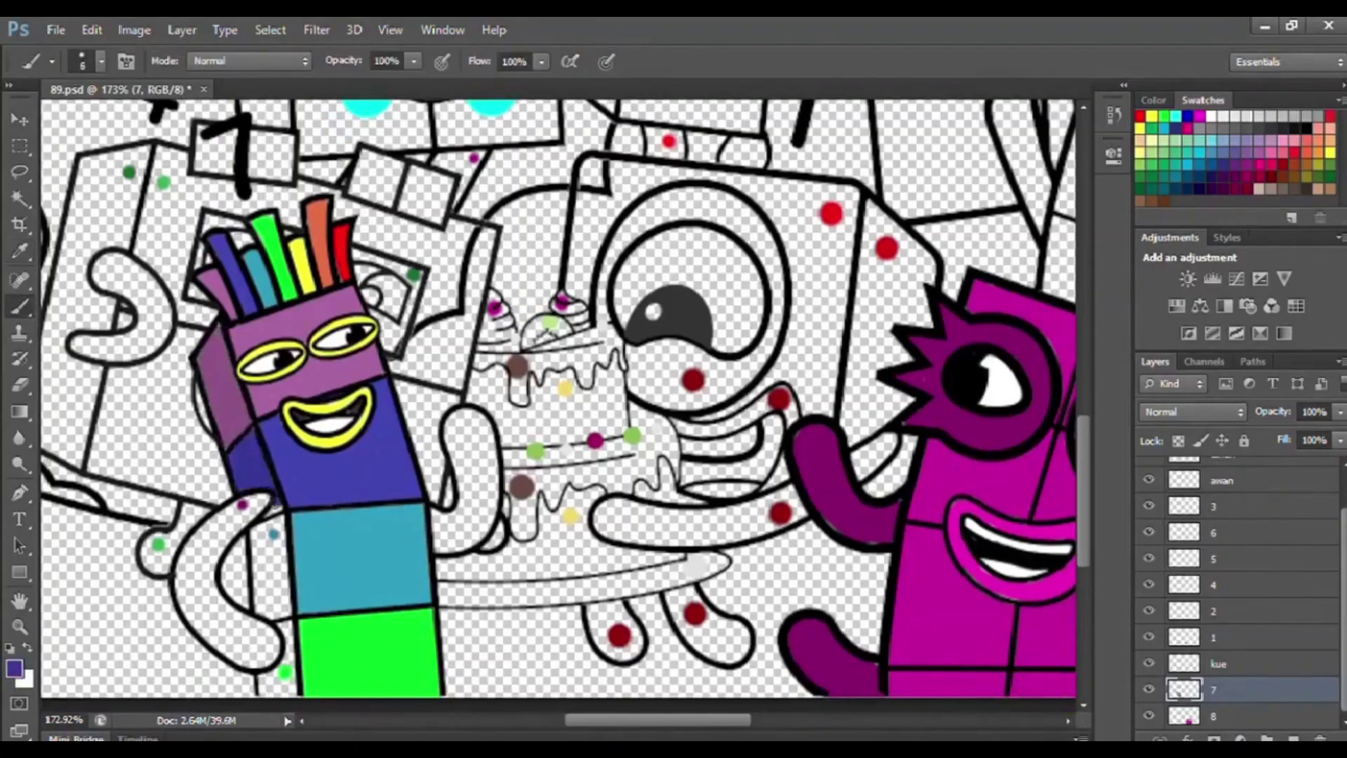
alt+click(274, 535)
key(bracketright)
mouse_move(258, 532)
mouse_down()
mouse_move(284, 609)
mouse_move(268, 539)
mouse_move(264, 578)
mouse_up()
Fill the side face of the 7 character's fourth block with green sampled from its marker dot
click(20, 251)
click(285, 672)
click(20, 307)
mouse_move(289, 624)
mouse_down()
mouse_move(270, 679)
mouse_move(280, 687)
mouse_up()
Paint both arms of the 7 character dark purple, sampling the colour from the dot on the arm
click(20, 251)
click(242, 504)
click(17, 307)
key(bracketright)
key(bracketright)
mouse_move(266, 498)
mouse_down()
mouse_move(247, 506)
mouse_move(272, 636)
mouse_move(184, 545)
mouse_move(231, 625)
mouse_move(224, 596)
mouse_up()
mouse_move(431, 516)
mouse_down()
mouse_move(449, 540)
mouse_move(491, 438)
mouse_move(449, 516)
mouse_move(464, 435)
mouse_up()
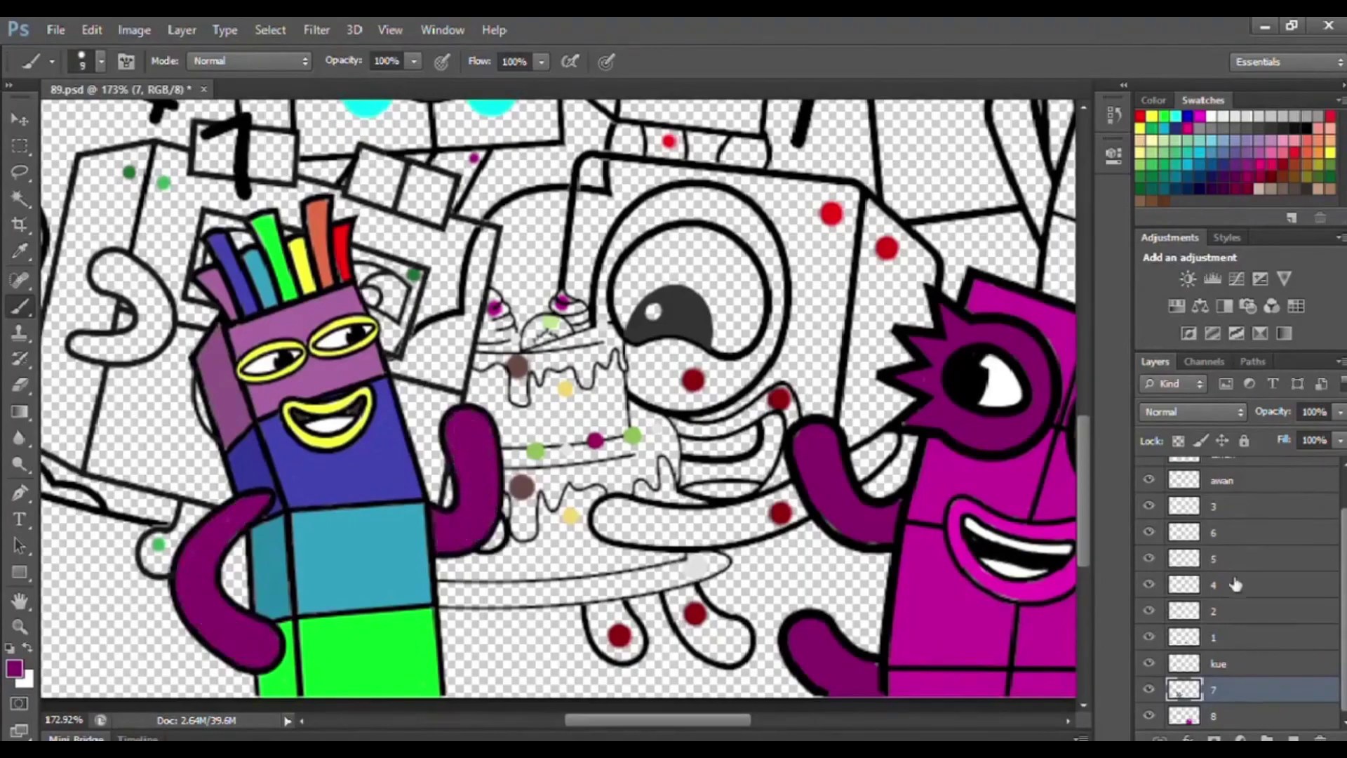
Move layer 4 directly above layer 7 and fill the side face of the 4 character with the sampled dark green
drag(1228, 584, 1229, 671)
drag(592, 719, 571, 719)
scroll(351, 491, up, 2)
alt+click(235, 248)
mouse_move(192, 240)
mouse_down()
mouse_move(252, 226)
mouse_move(156, 408)
mouse_move(185, 534)
mouse_move(174, 407)
mouse_move(204, 260)
mouse_move(164, 472)
mouse_up()
key(bracketright)
key(bracketright)
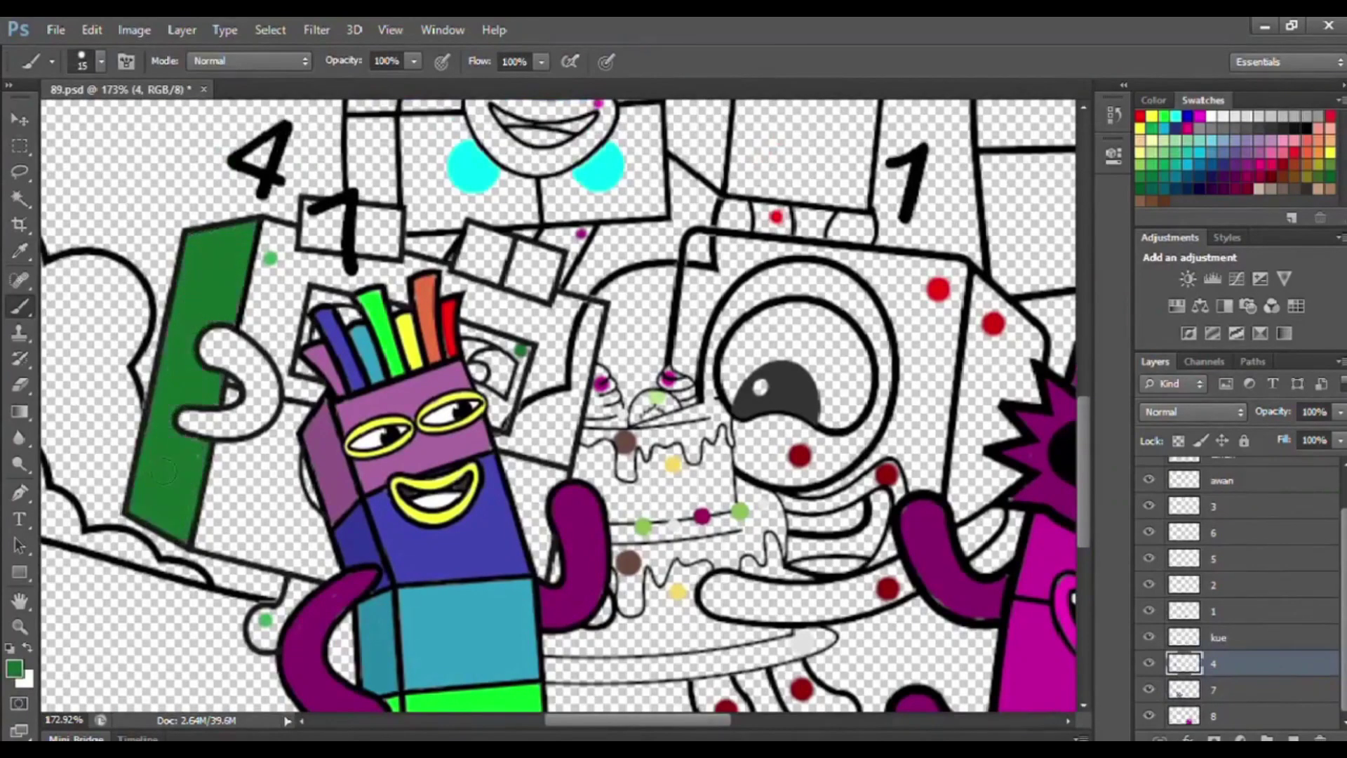
Fill the front face and raised arm of the 4 character with the sampled light green
alt+click(269, 258)
mouse_move(269, 225)
mouse_down()
mouse_move(225, 378)
mouse_move(242, 436)
mouse_move(207, 550)
mouse_move(324, 517)
mouse_move(295, 484)
mouse_move(289, 301)
mouse_move(412, 263)
mouse_move(515, 404)
mouse_move(564, 423)
mouse_up()
mouse_move(473, 298)
mouse_down()
mouse_move(523, 305)
mouse_move(563, 418)
mouse_move(586, 320)
mouse_move(554, 337)
mouse_move(566, 439)
mouse_up()
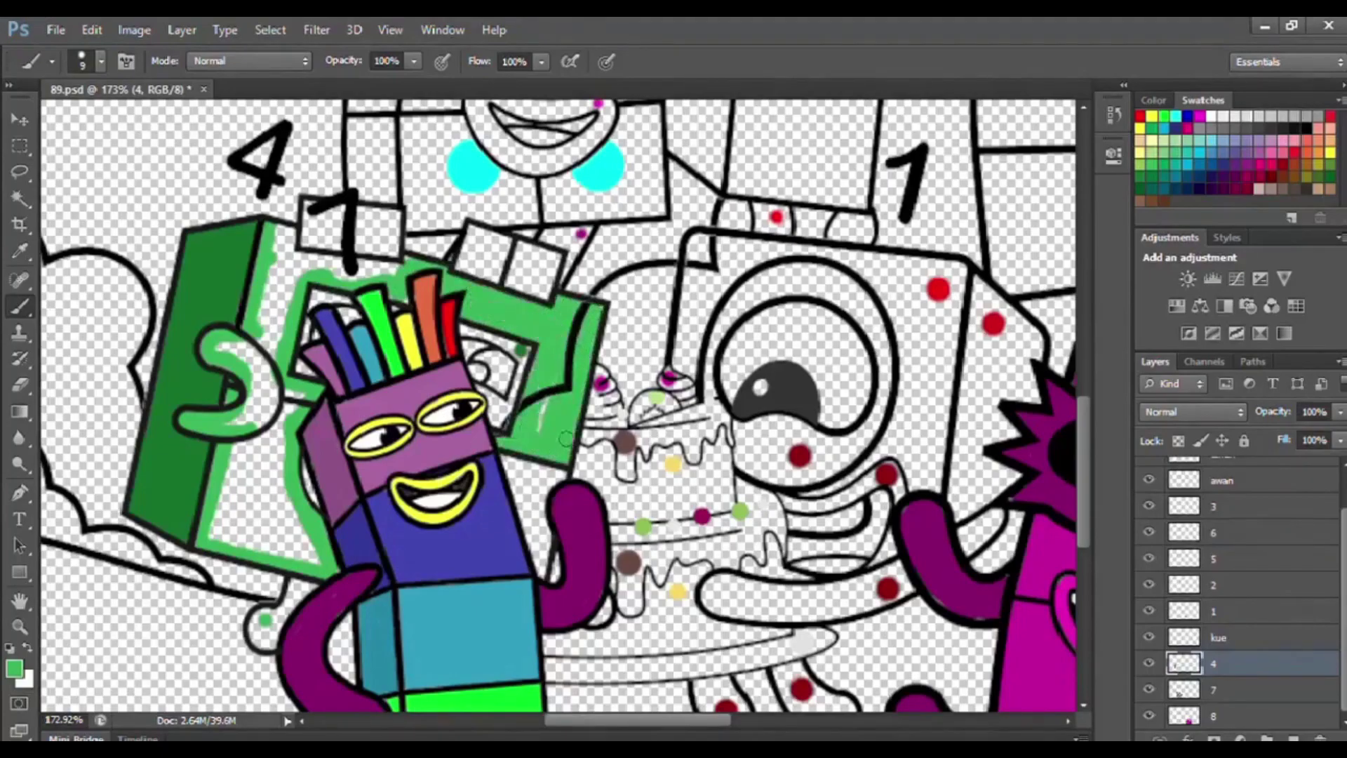
mouse_move(400, 287)
mouse_down()
mouse_move(302, 260)
mouse_move(361, 272)
mouse_move(278, 407)
mouse_move(274, 384)
mouse_up()
mouse_move(279, 431)
mouse_down()
mouse_move(231, 519)
mouse_move(274, 505)
mouse_up()
Paint the square frames around the 4 character's eyes dark green
alt+click(204, 273)
key([)
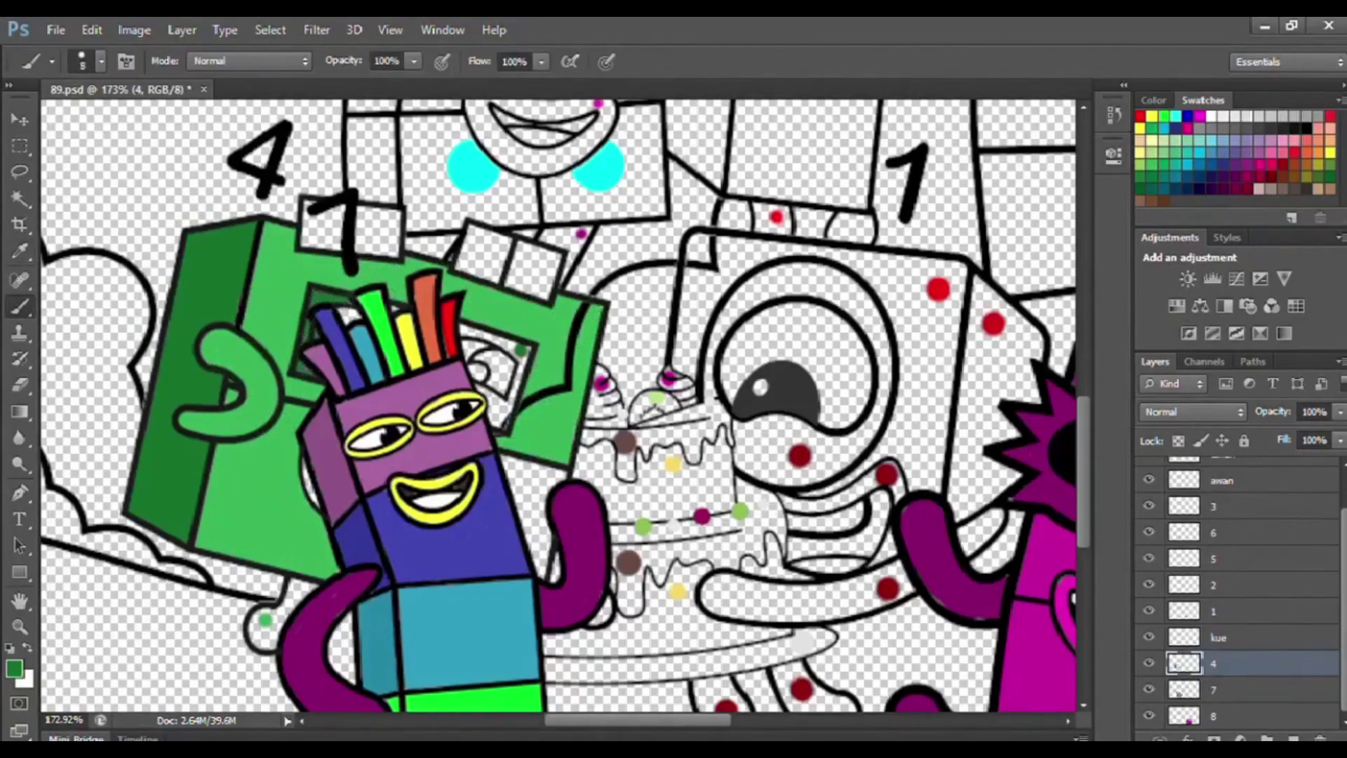
drag(460, 325, 505, 425)
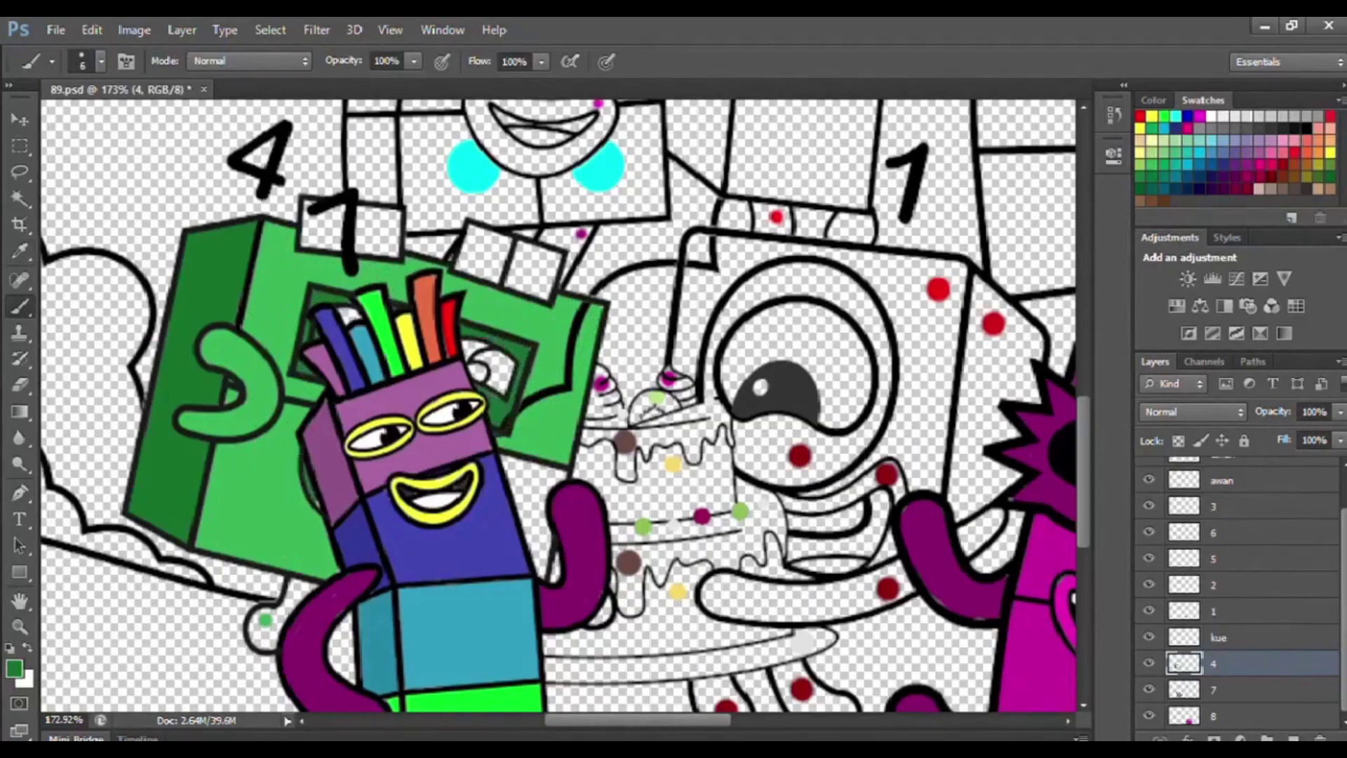
Paint the 4 character's eyes with black pupils and white eyeballs, and its lower limb light green
alt+click(472, 360)
drag(466, 351, 484, 347)
alt+click(491, 368)
drag(348, 315, 343, 315)
alt+click(265, 620)
mouse_move(261, 627)
mouse_down()
mouse_move(305, 591)
mouse_move(261, 634)
mouse_up()
Add a layer named tambal at the top of the stack and cover the stray black curve on the 4 character with light green
click(1233, 716)
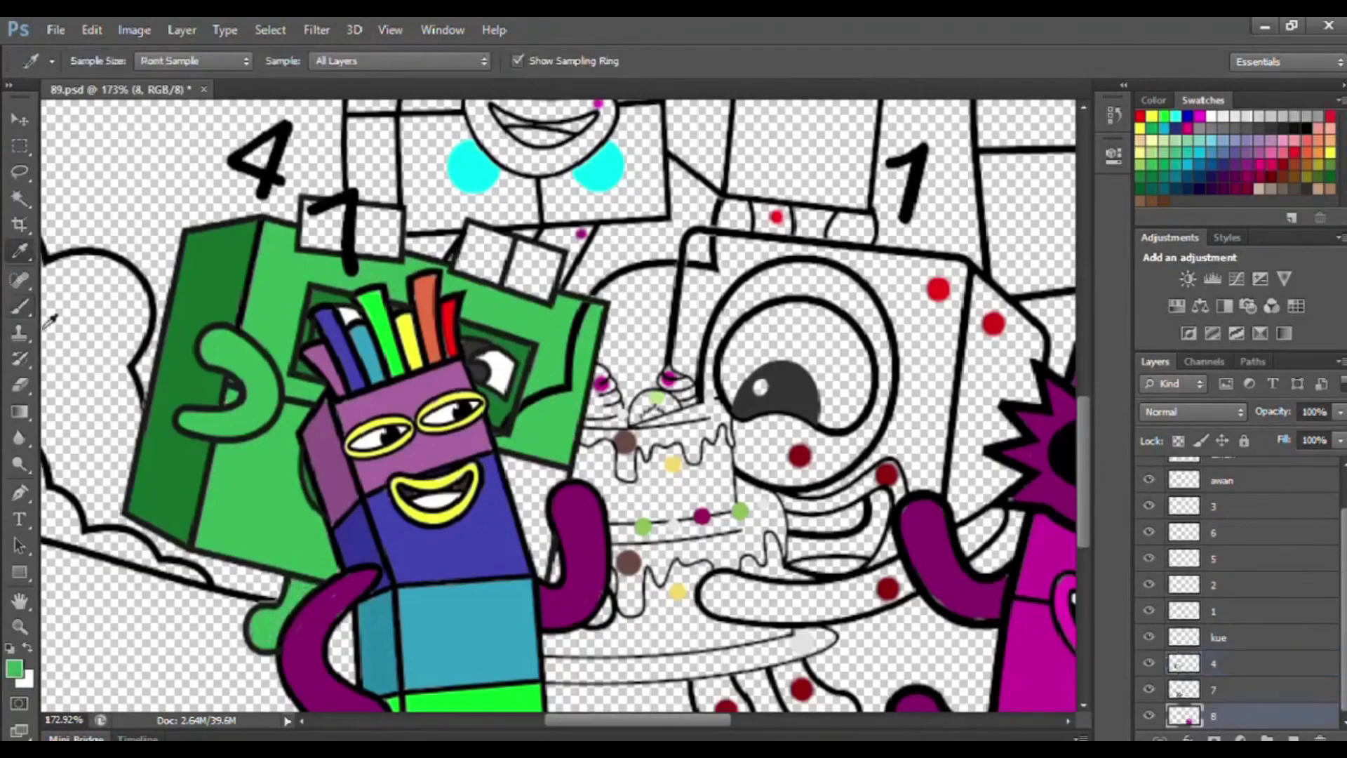
click(1226, 483)
click(1256, 663)
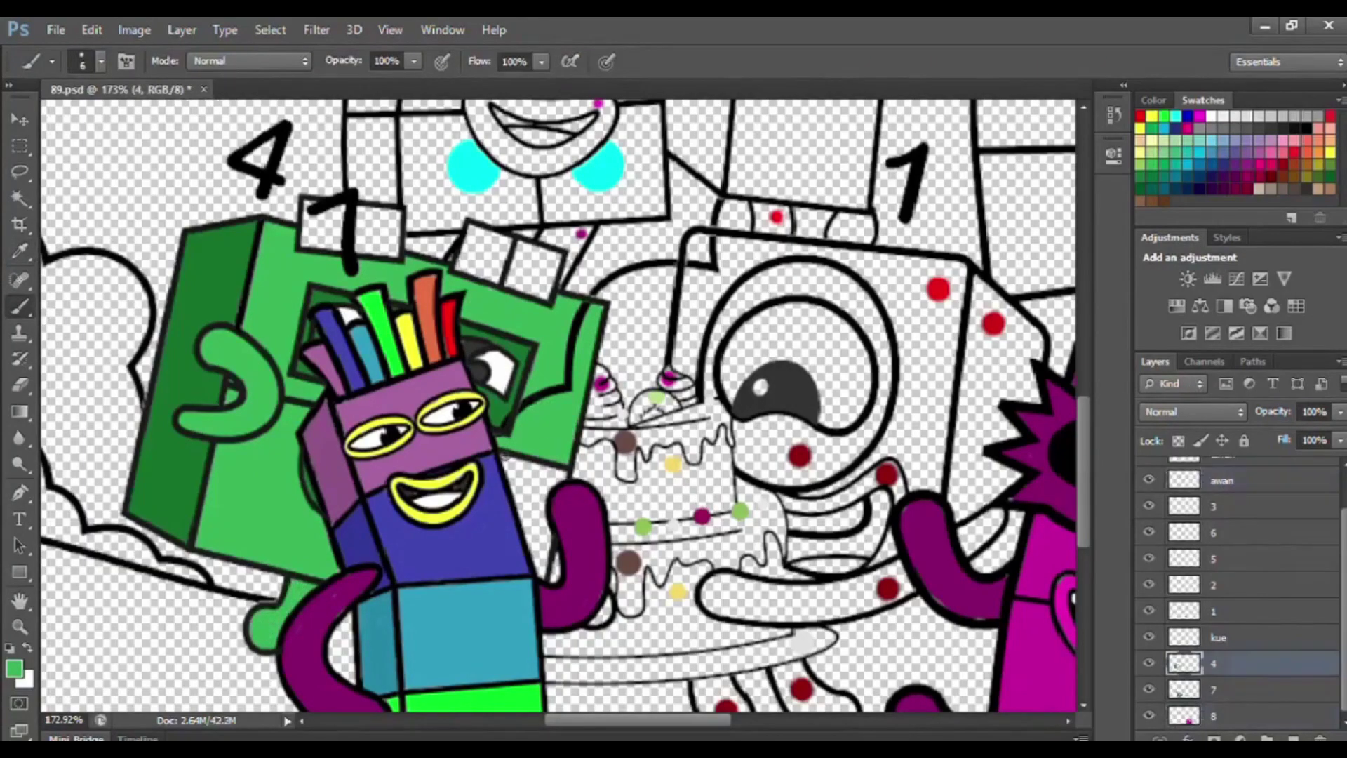
scroll(1336, 602, up, 2)
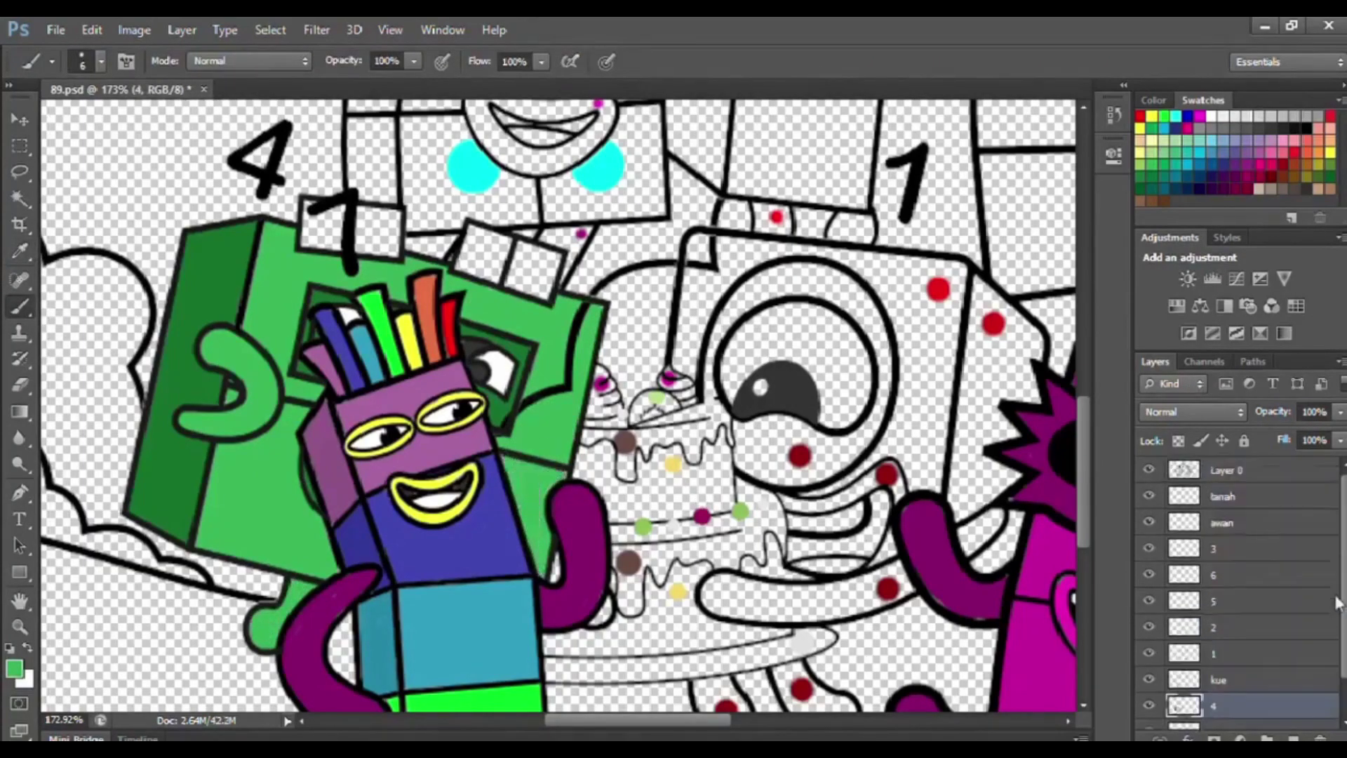
click(1293, 737)
drag(1236, 706, 1250, 472)
double_click(1239, 472)
text(tambal)
key(Return)
drag(564, 392, 576, 364)
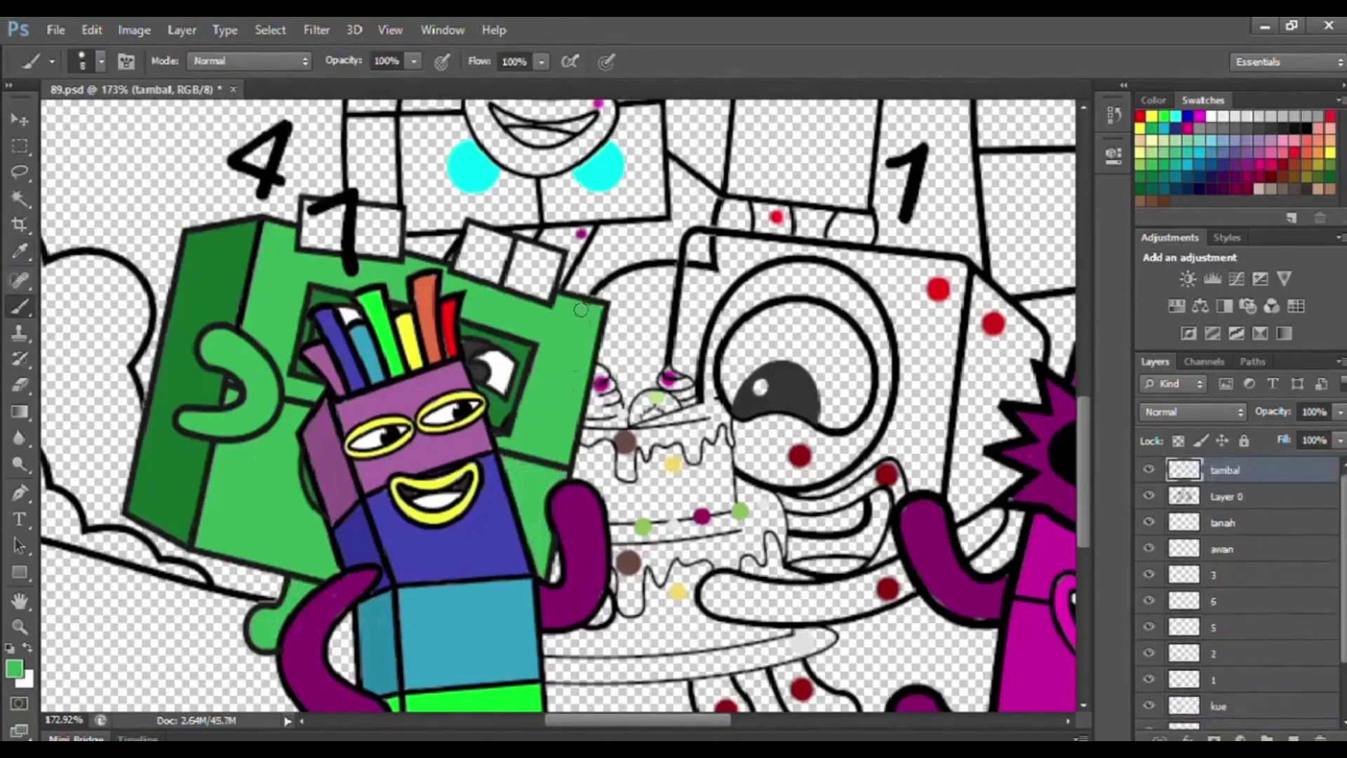
On layer 4, fill the small blocks on top of the 4 character's head with the sampled dark green
scroll(1228, 679, down, 2)
click(1227, 678)
alt+click(352, 295)
key(bracketright)
mouse_move(313, 207)
mouse_down()
mouse_move(307, 222)
mouse_move(364, 217)
mouse_move(343, 230)
mouse_up()
mouse_move(471, 231)
mouse_down()
mouse_move(550, 297)
mouse_move(492, 267)
mouse_move(534, 277)
mouse_up()
scroll(475, 381, down, 2)
scroll(475, 380, down, 2)
On layer 1, fill the front face of the one-eyed 1 character with the red sampled from its marker dot
click(1233, 628)
scroll(604, 396, up, 3)
alt+click(657, 401)
scroll(509, 370, up, 2)
drag(509, 370, 498, 468)
mouse_move(512, 373)
mouse_down()
mouse_move(695, 390)
mouse_move(703, 406)
mouse_up()
key(bracketright)
key(bracketright)
key(bracketright)
mouse_move(625, 390)
mouse_down()
mouse_move(654, 412)
mouse_move(680, 548)
mouse_move(668, 401)
mouse_up()
key(bracketleft)
drag(551, 381, 504, 461)
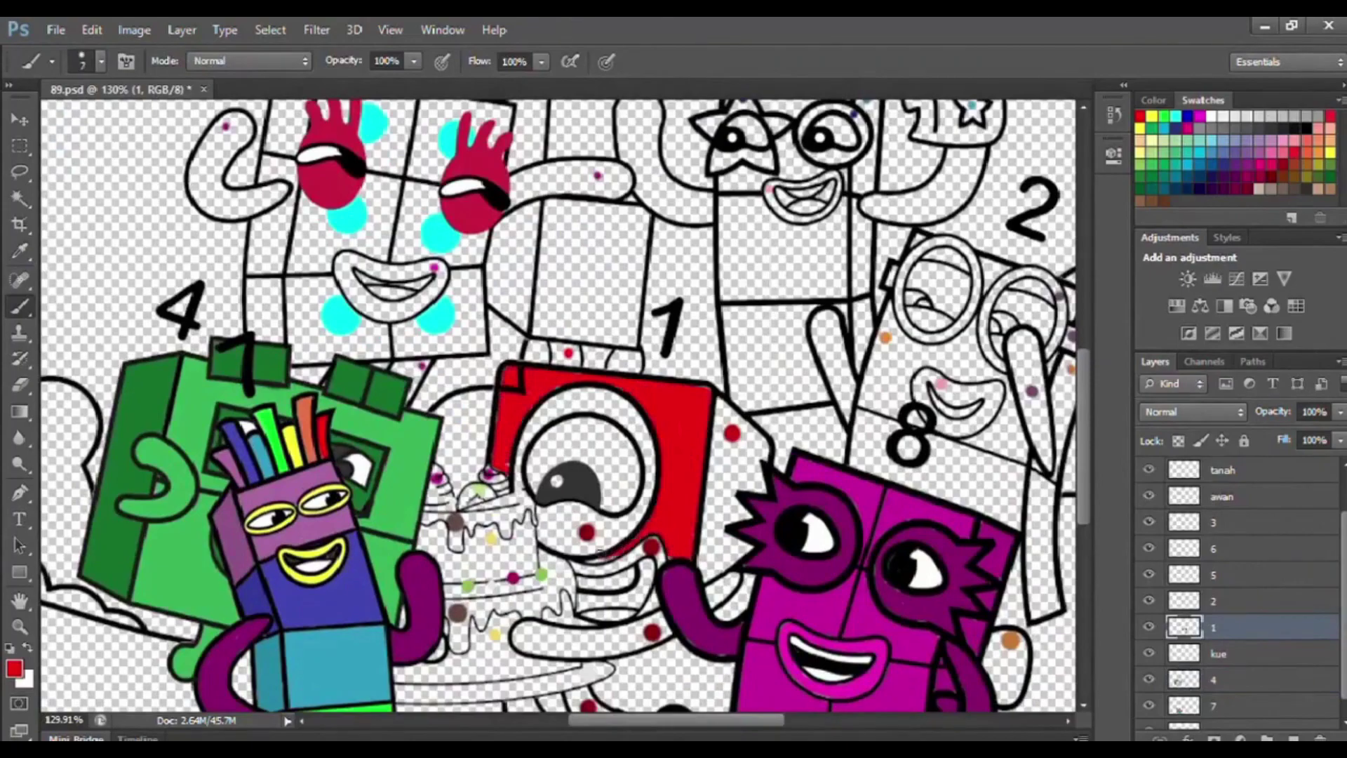
Fill the side face of the one-eyed 1 character with the darker red sampled from its marker dot
click(19, 251)
click(732, 433)
click(19, 306)
key(bracketright)
key(bracketright)
mouse_move(718, 401)
mouse_down()
mouse_move(704, 576)
mouse_move(754, 488)
mouse_move(715, 561)
mouse_move(726, 456)
mouse_move(738, 484)
mouse_up()
key(bracketright)
Paint the one-eyed 1 character's lips with the dark red sampled from their marker dot
key(alt)
key(bracketleft)
key(bracketleft)
key(bracketleft)
mouse_move(588, 566)
mouse_down()
mouse_move(653, 579)
mouse_move(505, 593)
mouse_move(659, 586)
mouse_move(561, 594)
mouse_up()
Paint the one-eyed 1 character's arms and legs dark red
scroll(617, 566, up, 1)
scroll(617, 567, down, 1)
key(bracketright)
key(bracketright)
key(bracketright)
key(bracketleft)
drag(718, 540, 745, 522)
drag(566, 652, 615, 688)
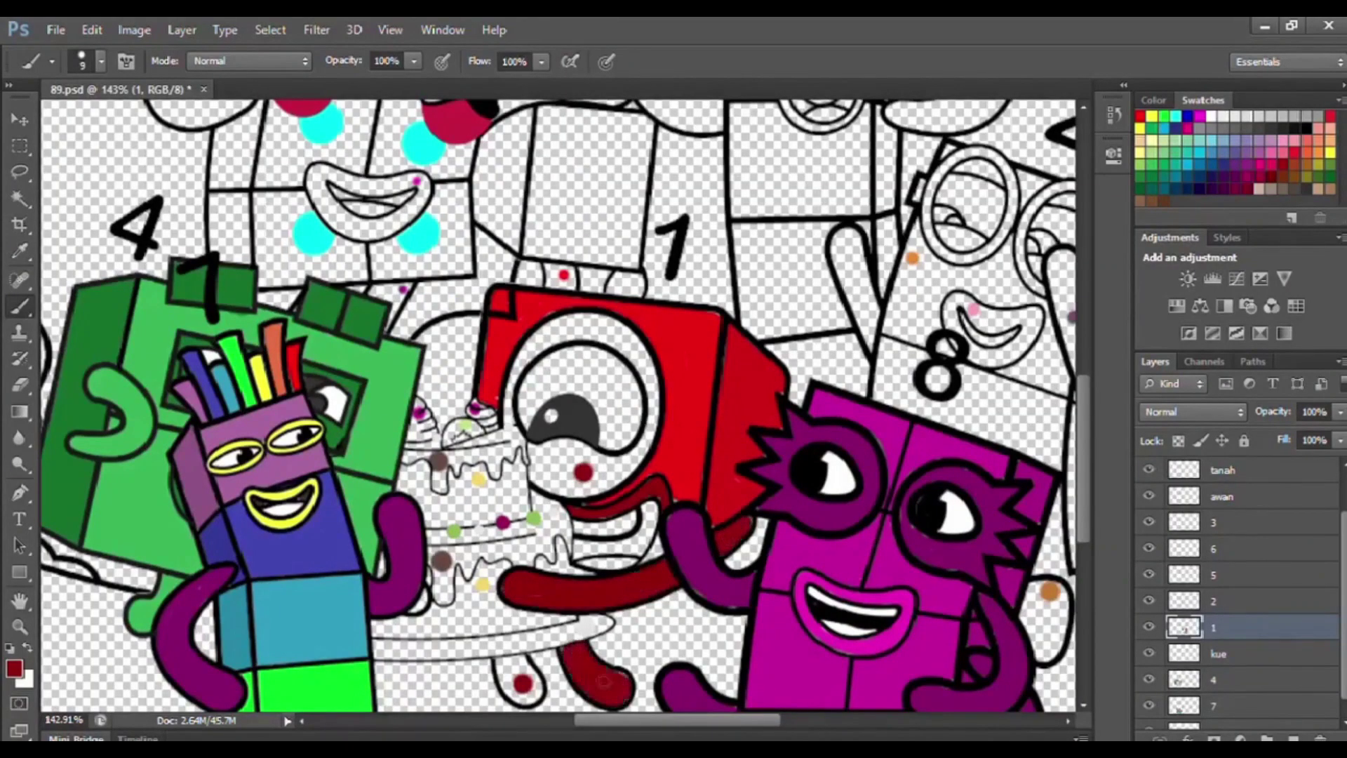
drag(537, 659, 516, 669)
Paint the 1 character's eye rim and lower eyelid dark red, and fill its eyeball with white
mouse_move(510, 382)
mouse_down()
mouse_move(656, 397)
mouse_move(531, 459)
mouse_move(645, 414)
mouse_move(533, 351)
mouse_move(642, 365)
mouse_up()
drag(537, 456, 564, 469)
click(19, 251)
click(338, 405)
click(20, 307)
key(bracketright)
key(bracketright)
mouse_move(528, 423)
mouse_down()
mouse_move(546, 376)
mouse_move(612, 441)
mouse_move(605, 417)
mouse_up()
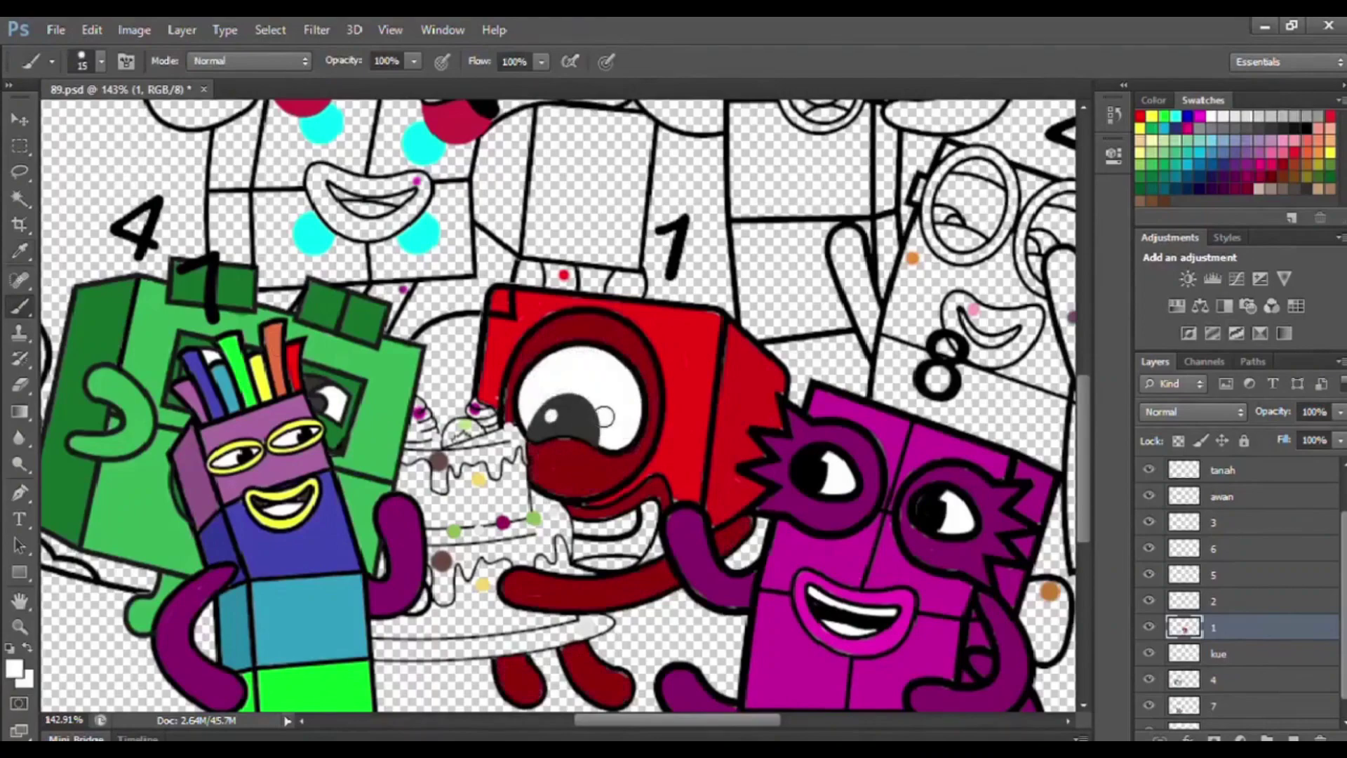
Fill the inside of the 1 character's mouth with the sampled dark grey and its teeth with white
click(20, 251)
click(319, 404)
click(20, 307)
key(bracketleft)
key(bracketleft)
mouse_move(577, 547)
mouse_down()
mouse_move(644, 538)
mouse_move(581, 541)
mouse_move(651, 561)
mouse_move(589, 528)
mouse_up()
alt+click(667, 404)
alt+click(617, 421)
click(20, 250)
click(684, 421)
click(24, 305)
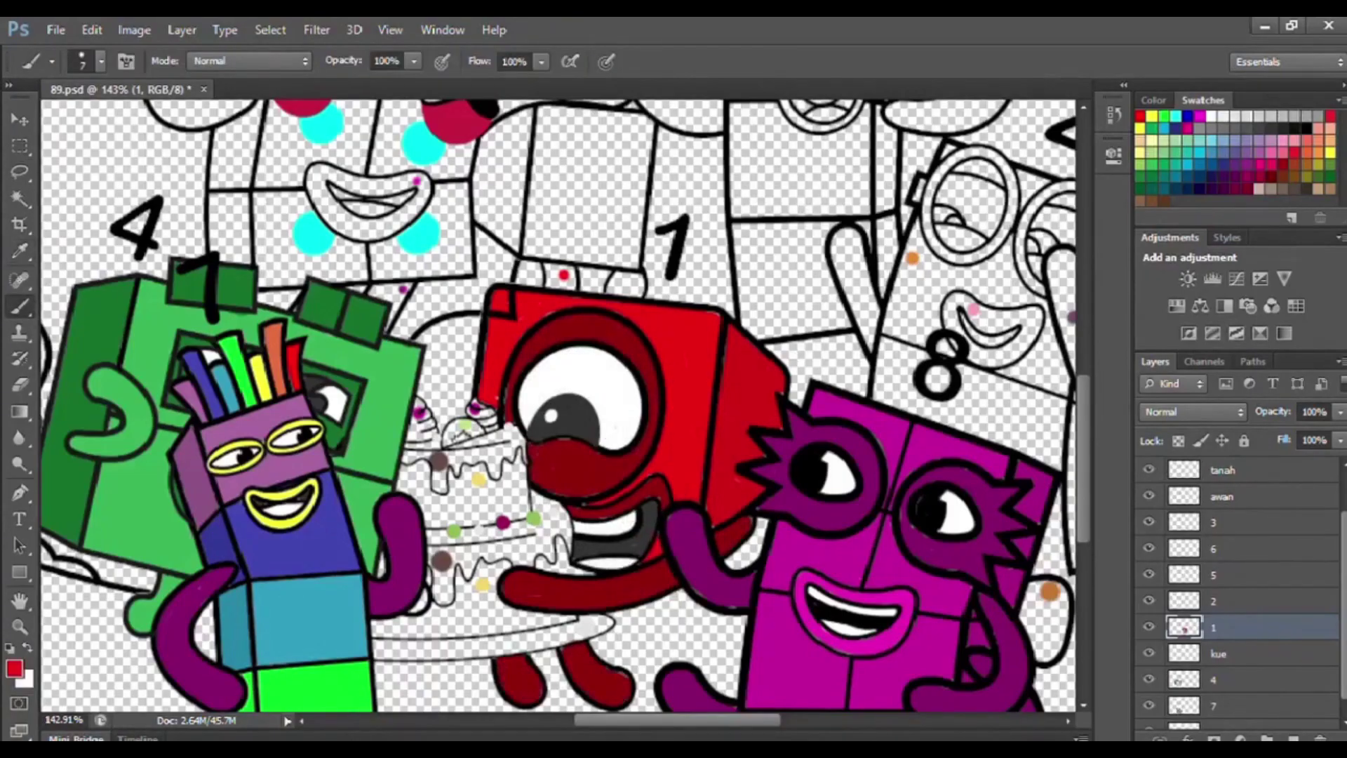
On layer kue, paint the cake plate light grey and the lower cake tier with the sampled yellow
click(1218, 653)
click(20, 250)
click(588, 625)
scroll(588, 596, down, 1)
click(20, 307)
scroll(446, 554, up, 2)
key(bracketright)
mouse_move(393, 576)
mouse_down()
mouse_move(621, 557)
mouse_move(404, 571)
mouse_move(552, 546)
mouse_move(518, 501)
mouse_move(492, 540)
mouse_up()
alt+click(509, 503)
key(bracketleft)
key(bracketleft)
Fill the dripping icing on the lower cake tier with the brown sampled from its marker dot
alt+click(456, 476)
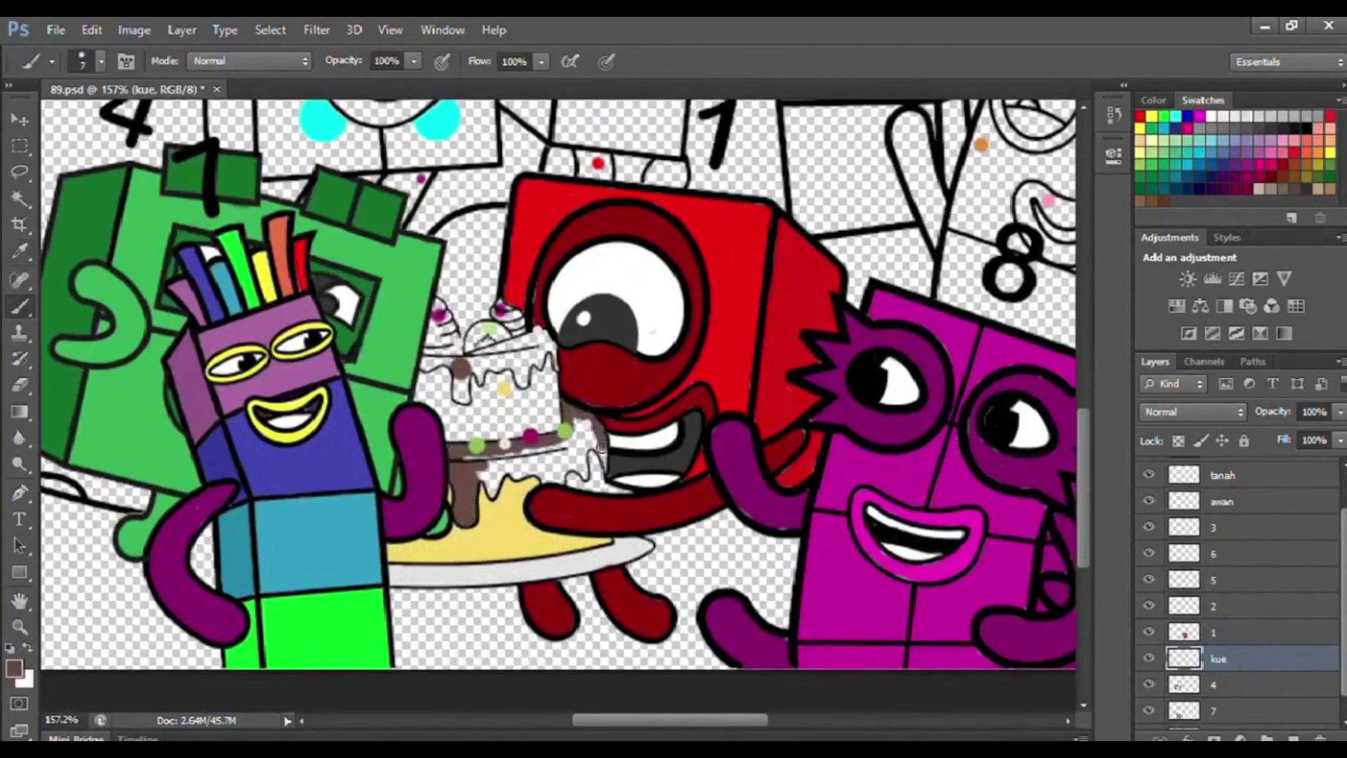
drag(578, 424, 465, 457)
key(bracketright)
key(bracketright)
drag(481, 471, 491, 484)
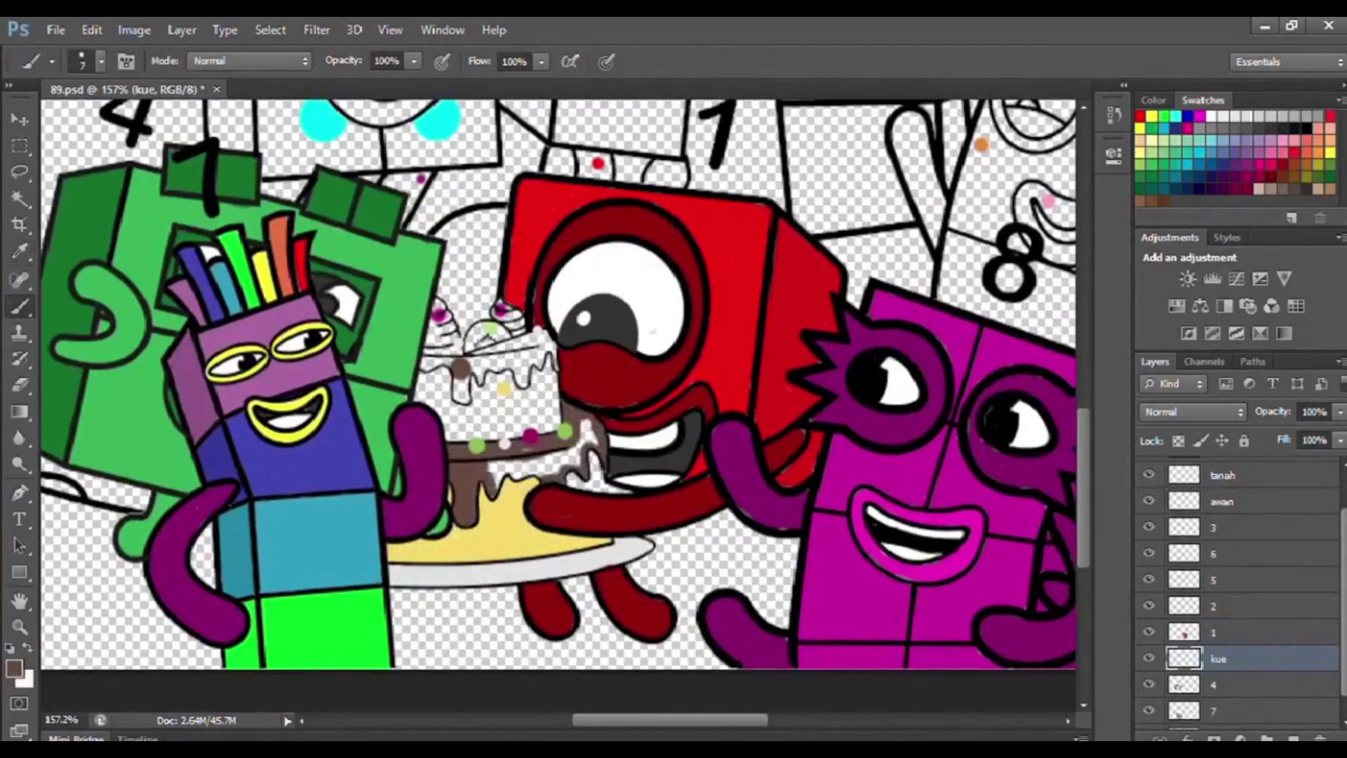
drag(593, 424, 502, 466)
Paint the upper cake tier yellow and its dripping icing brown
alt+click(571, 480)
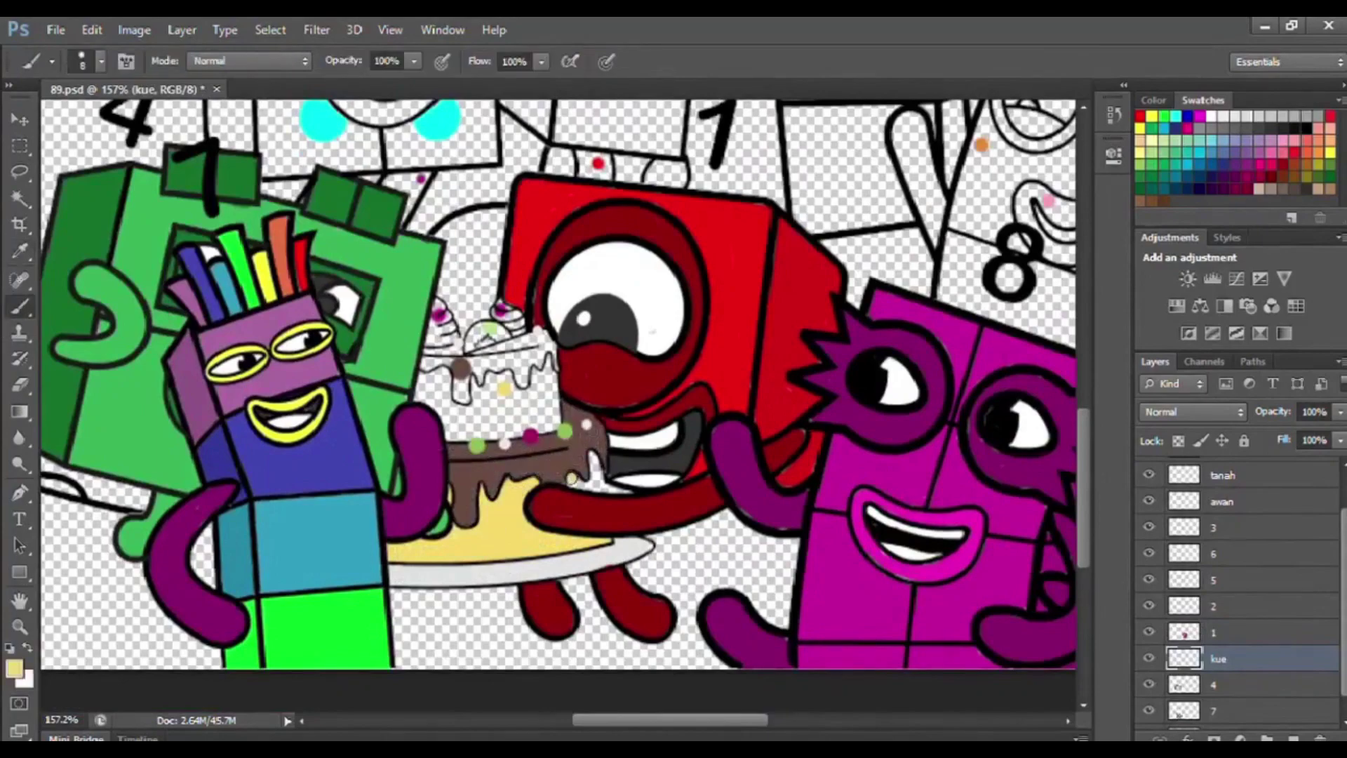
drag(439, 408, 548, 387)
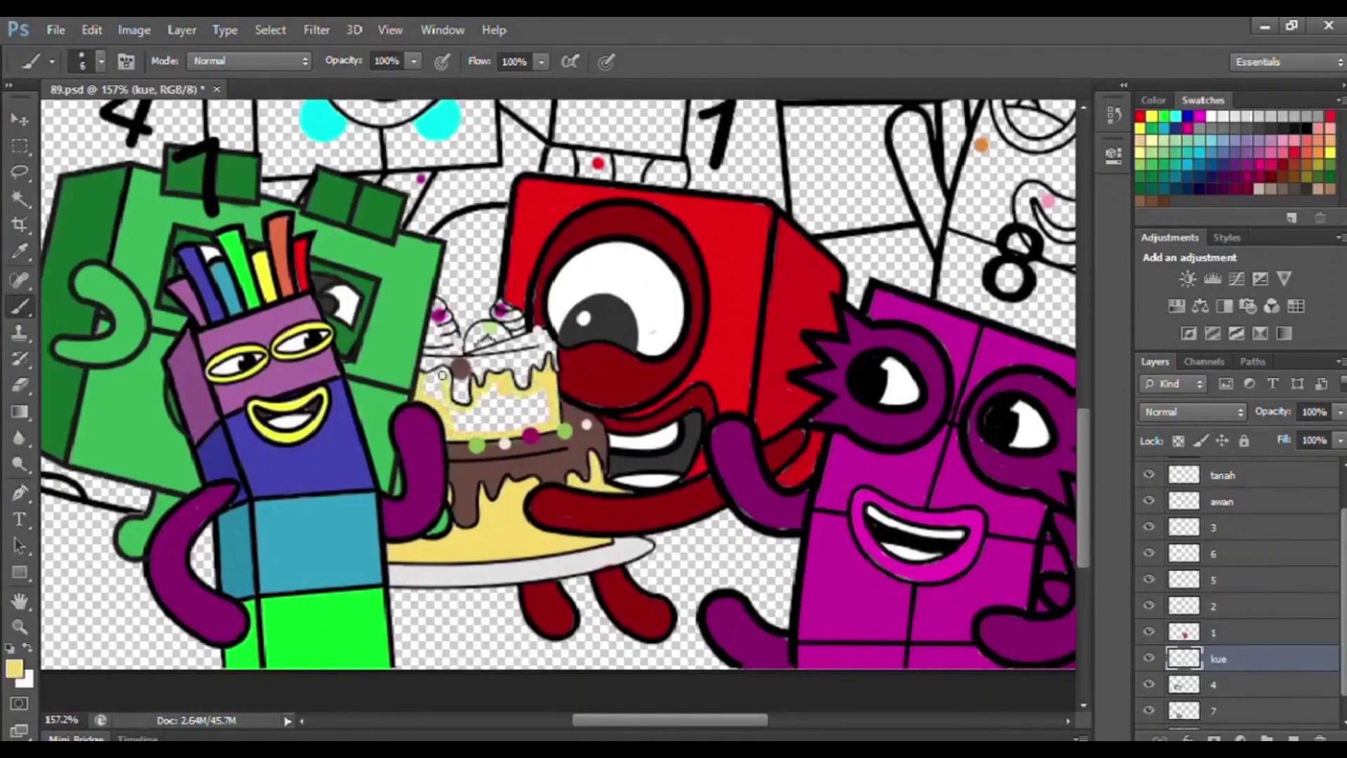
mouse_move(453, 419)
mouse_down()
mouse_move(536, 406)
mouse_move(498, 412)
mouse_up()
alt+click(460, 368)
key(bracketright)
key(bracketright)
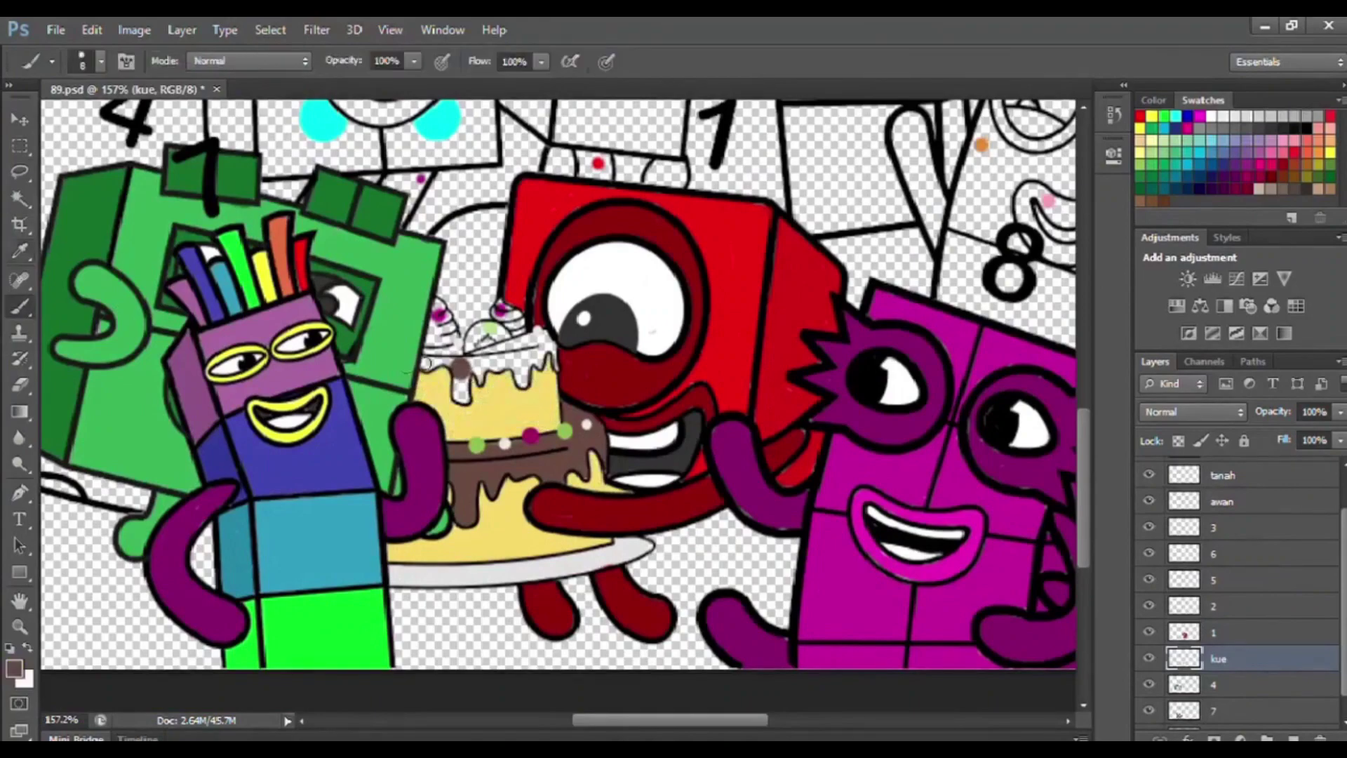
drag(460, 365, 537, 334)
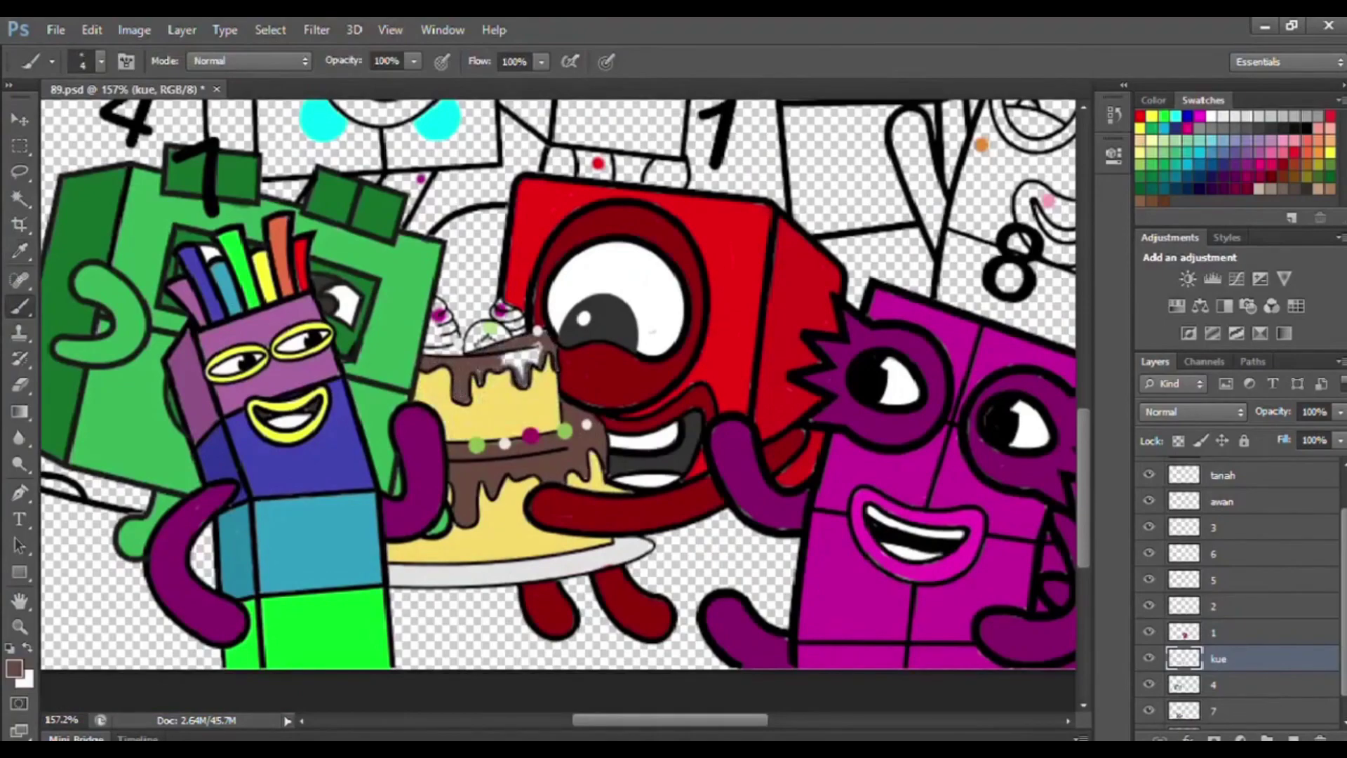
Colour the kiwi slice on top of the cake with the sampled light green
alt+click(481, 331)
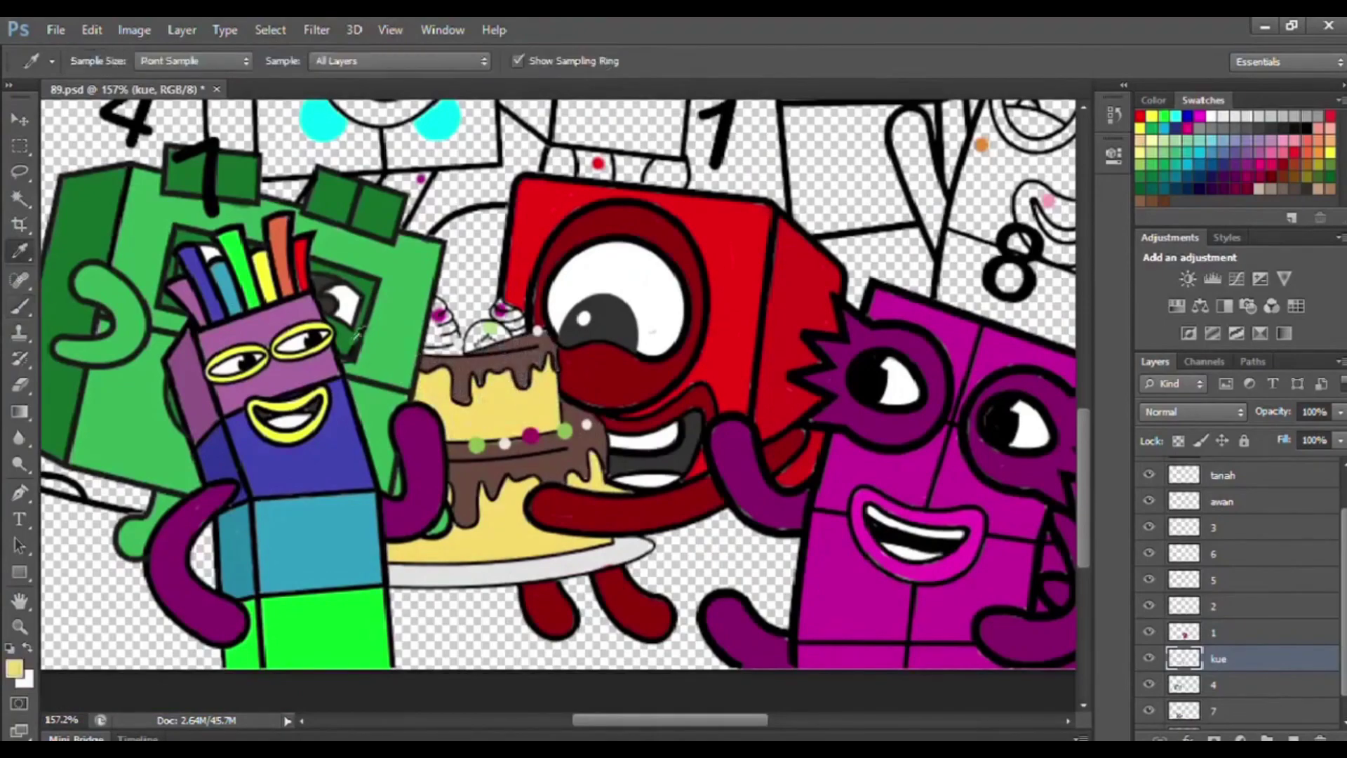
scroll(482, 335, up, 2)
alt+click(487, 340)
key(bracketleft)
key(bracketleft)
drag(477, 344, 487, 333)
Paint the two cream swirls on top of the cake with the magenta sampled from their marker dot
alt+click(431, 309)
key(bracketright)
key(bracketright)
key(bracketright)
mouse_move(425, 292)
mouse_down()
mouse_move(444, 320)
mouse_move(435, 348)
mouse_move(427, 317)
mouse_up()
mouse_move(505, 295)
mouse_down()
mouse_move(495, 307)
mouse_move(523, 319)
mouse_up()
On layer 2, fill the 2 character's lips with the pink sampled from the marker dot
scroll(443, 397, down, 8)
click(1237, 612)
scroll(925, 506, up, 6)
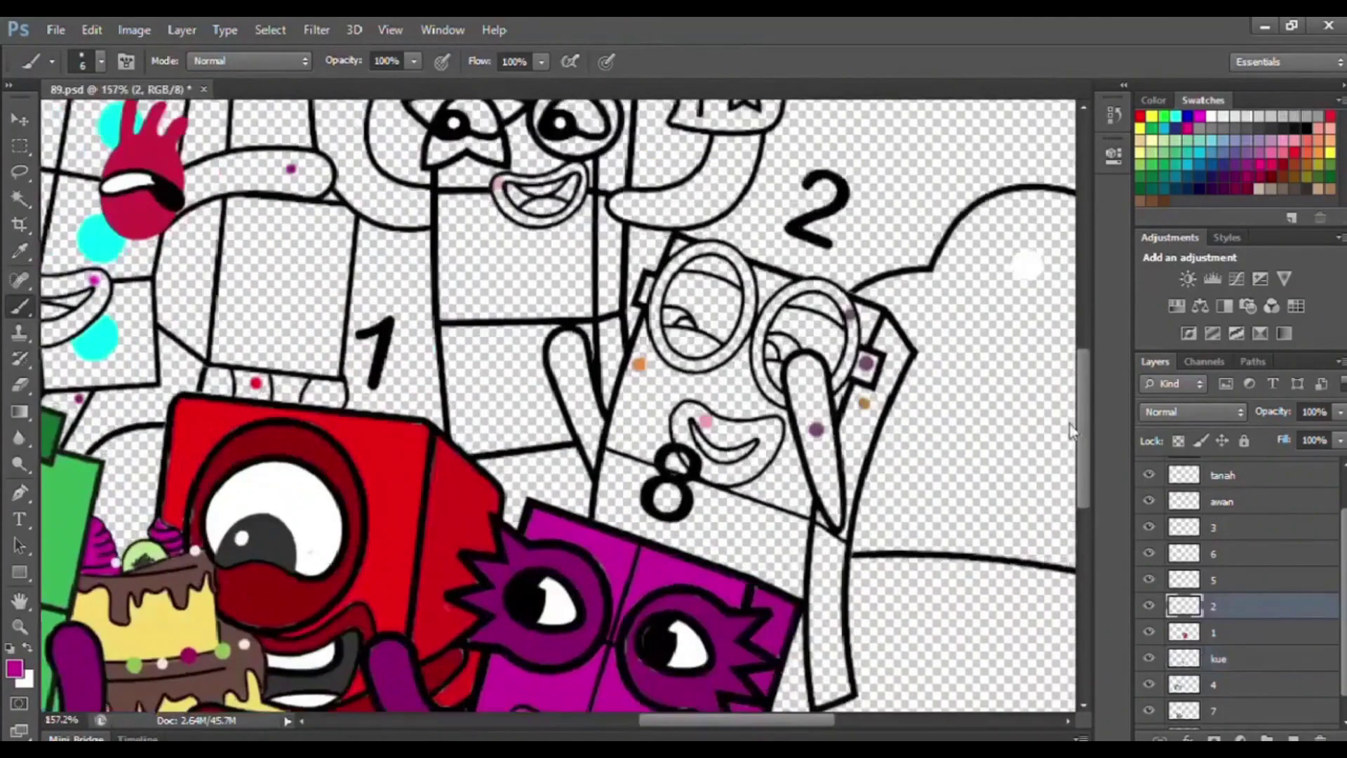
drag(926, 507, 1027, 447)
click(20, 252)
click(806, 356)
click(19, 305)
mouse_move(807, 344)
mouse_down()
mouse_move(817, 375)
mouse_move(789, 404)
mouse_move(789, 392)
mouse_up()
drag(874, 370, 847, 367)
Paint the 2 character's glasses frames and side pieces with the sampled muted purple
click(20, 252)
click(966, 297)
click(20, 306)
mouse_move(951, 247)
mouse_down()
mouse_move(920, 221)
mouse_move(859, 296)
mouse_move(887, 340)
mouse_up()
click(950, 254)
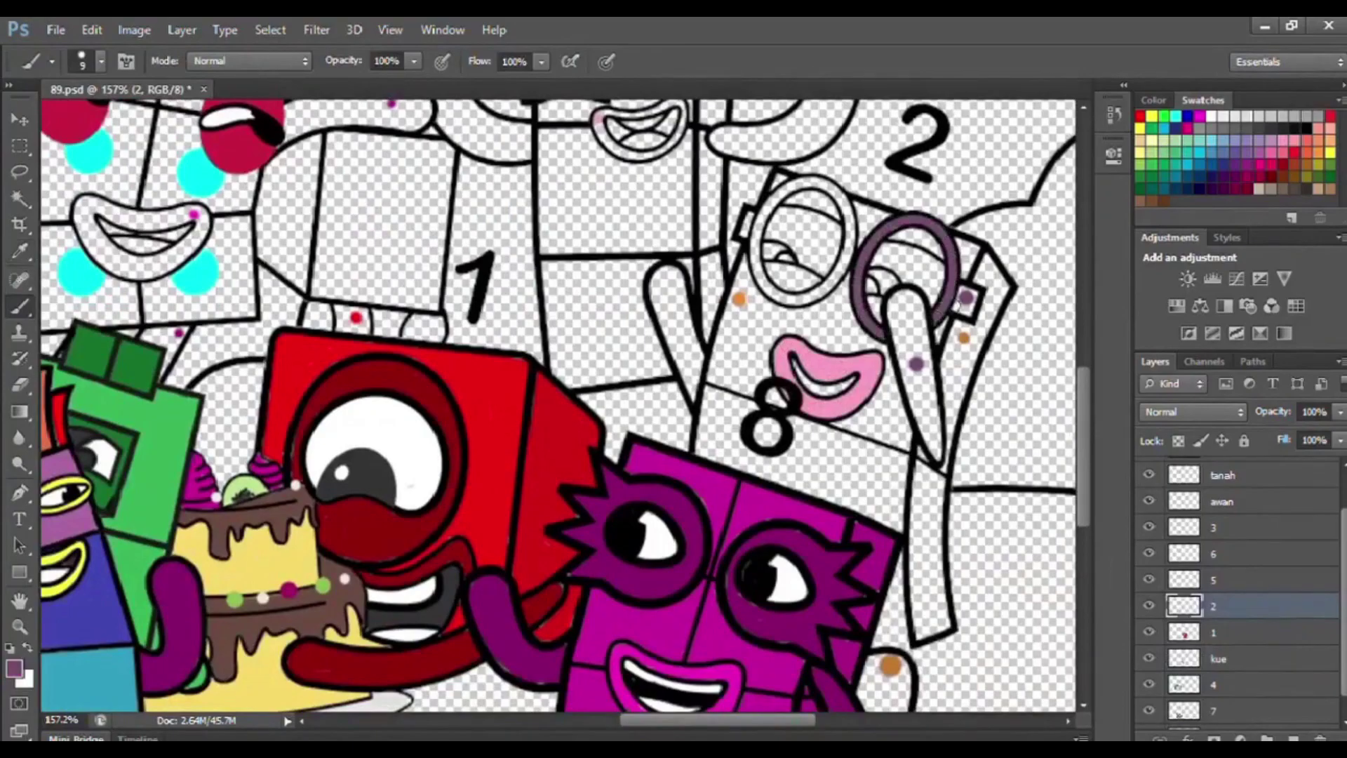
drag(754, 238, 783, 298)
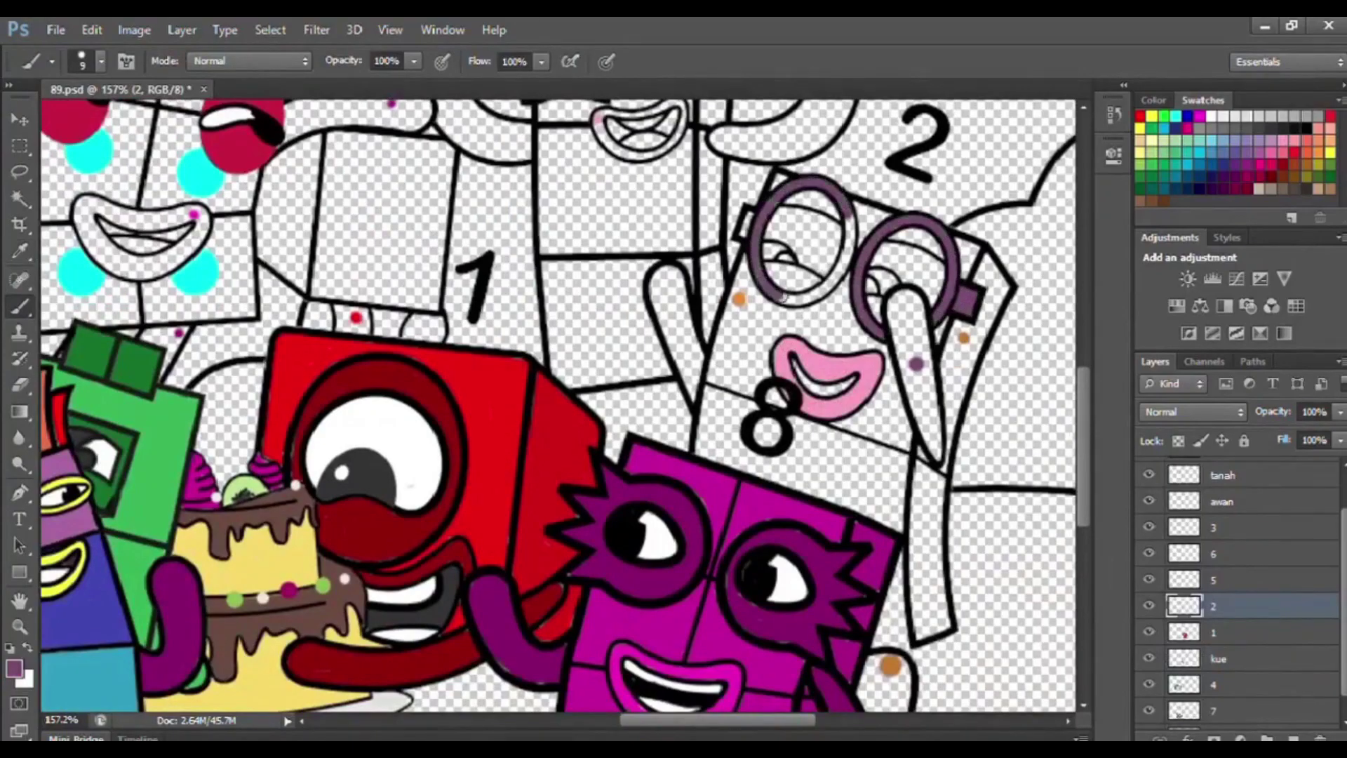
Paint the 2 character's arms and eyelids muted purple, its pupils black and its eyeballs white
mouse_move(672, 275)
mouse_down()
mouse_move(663, 304)
mouse_move(694, 394)
mouse_move(687, 325)
mouse_move(677, 351)
mouse_up()
mouse_move(905, 309)
mouse_down()
mouse_move(922, 351)
mouse_move(935, 449)
mouse_move(902, 328)
mouse_move(924, 368)
mouse_up()
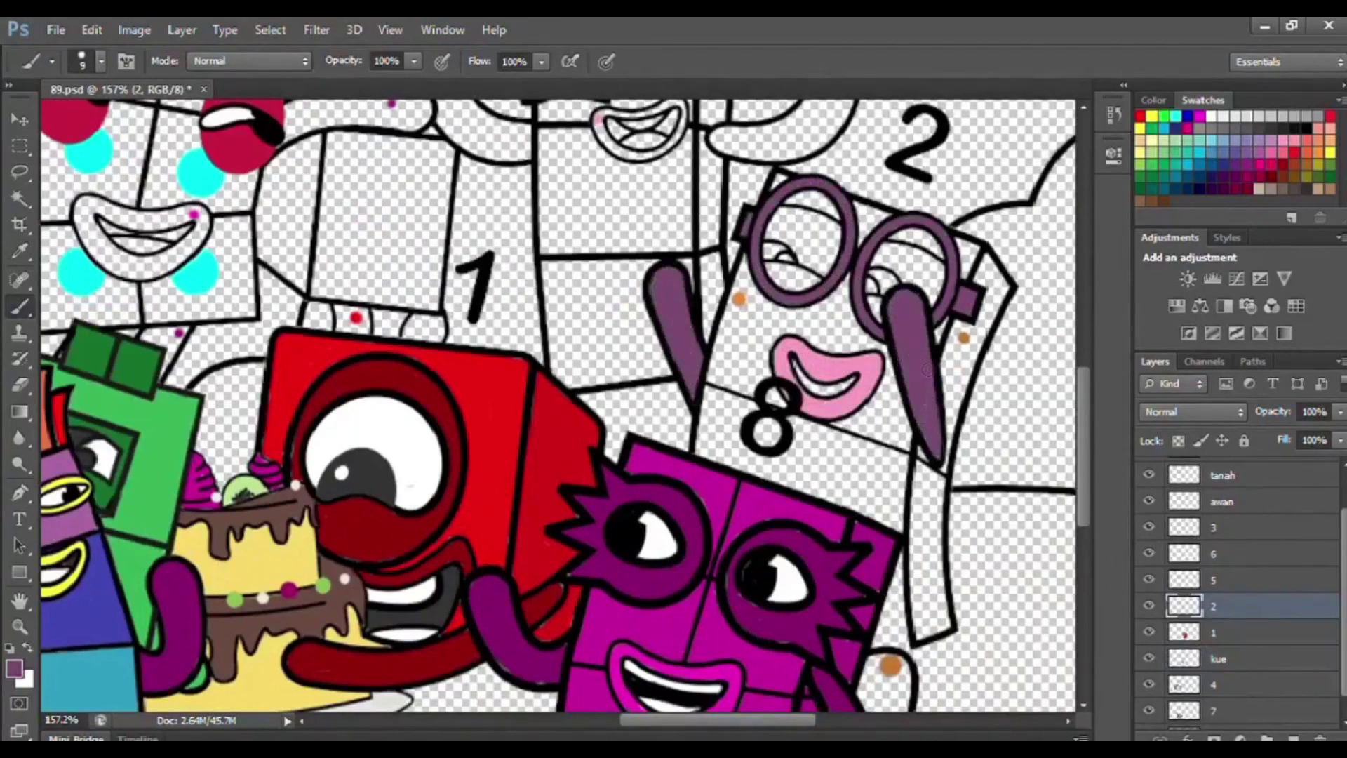
mouse_move(874, 302)
mouse_down()
mouse_move(792, 200)
mouse_move(795, 280)
mouse_move(720, 315)
mouse_move(767, 248)
mouse_move(889, 278)
mouse_move(806, 219)
mouse_move(812, 259)
mouse_move(809, 216)
mouse_up()
alt+click(720, 319)
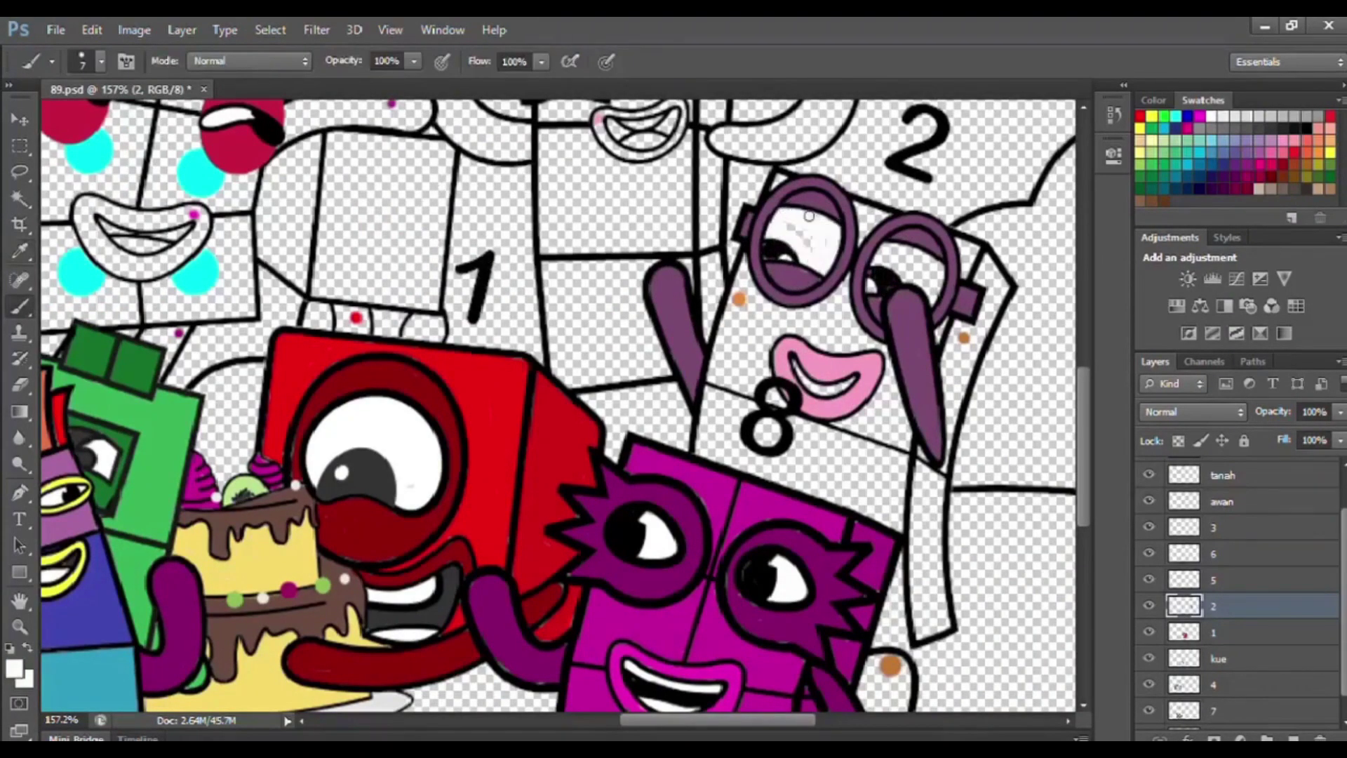
Fill the front faces of both blocks of the 2 character with the orange sampled from its marker dot
alt+click(739, 299)
key(bracketright)
key(bracketright)
mouse_move(744, 260)
mouse_down()
mouse_move(717, 363)
mouse_move(764, 472)
mouse_move(898, 494)
mouse_move(901, 419)
mouse_move(841, 289)
mouse_move(742, 281)
mouse_up()
key(bracketleft)
key(bracketleft)
key(bracketleft)
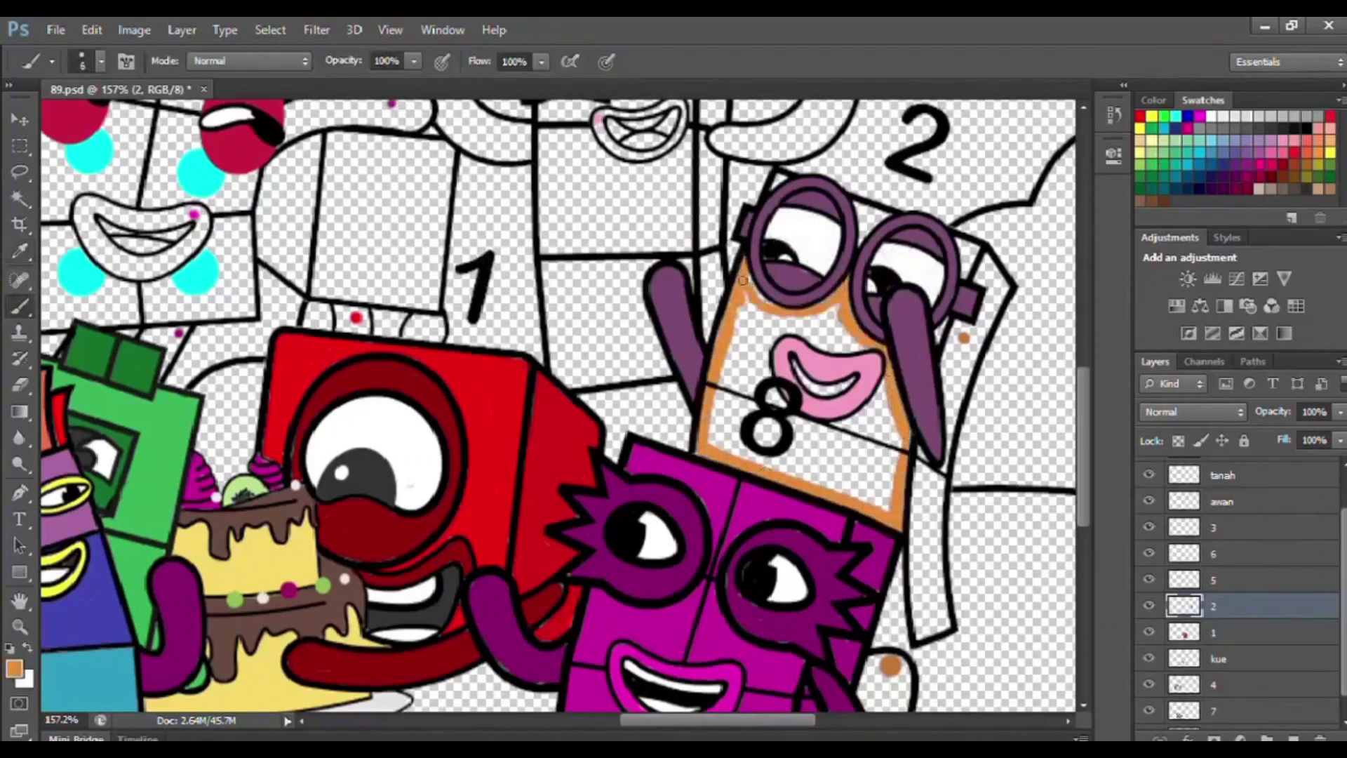
drag(820, 341, 768, 387)
key(bracketright)
key(bracketright)
key(bracketright)
key(bracketright)
key(bracketright)
mouse_move(747, 322)
mouse_down()
mouse_move(815, 321)
mouse_move(845, 336)
mouse_move(732, 324)
mouse_move(729, 453)
mouse_move(897, 432)
mouse_move(849, 463)
mouse_up()
Paint the 2 character's teeth white, and its side faces and leg with the sampled darker orange
alt+click(806, 235)
alt+click(977, 277)
mouse_move(989, 302)
mouse_down()
mouse_move(955, 391)
mouse_move(968, 336)
mouse_up()
mouse_move(916, 496)
mouse_down()
mouse_move(933, 635)
mouse_move(922, 645)
mouse_move(894, 606)
mouse_move(876, 663)
mouse_up()
scroll(885, 664, down, 2)
mouse_move(875, 591)
mouse_down()
mouse_move(902, 597)
mouse_move(888, 638)
mouse_up()
scroll(1238, 547, up, 2)
On layer tambal, touch up the 2 character's outline with black and its eye area with the sampled purple
click(1238, 471)
alt+click(915, 593)
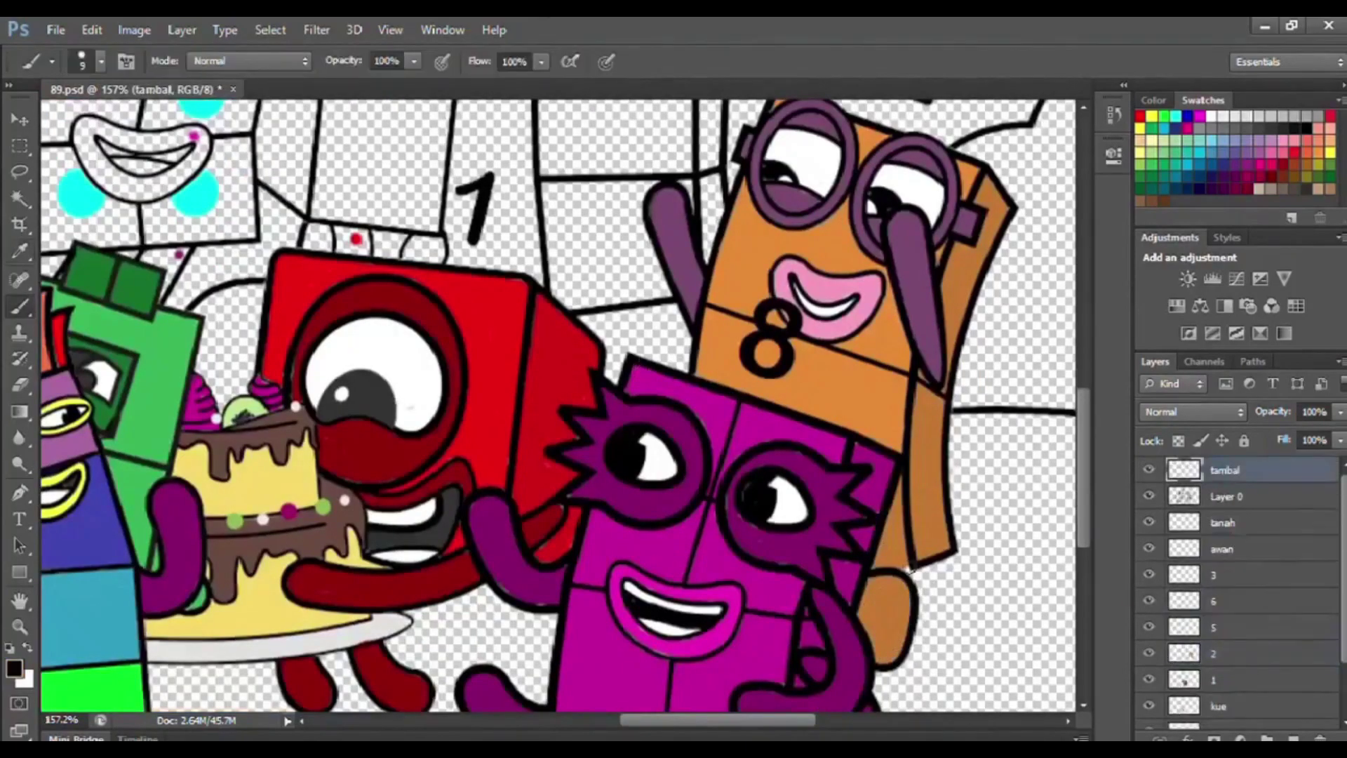
alt+click(803, 201)
click(807, 186)
click(882, 221)
scroll(817, 484, down, 6)
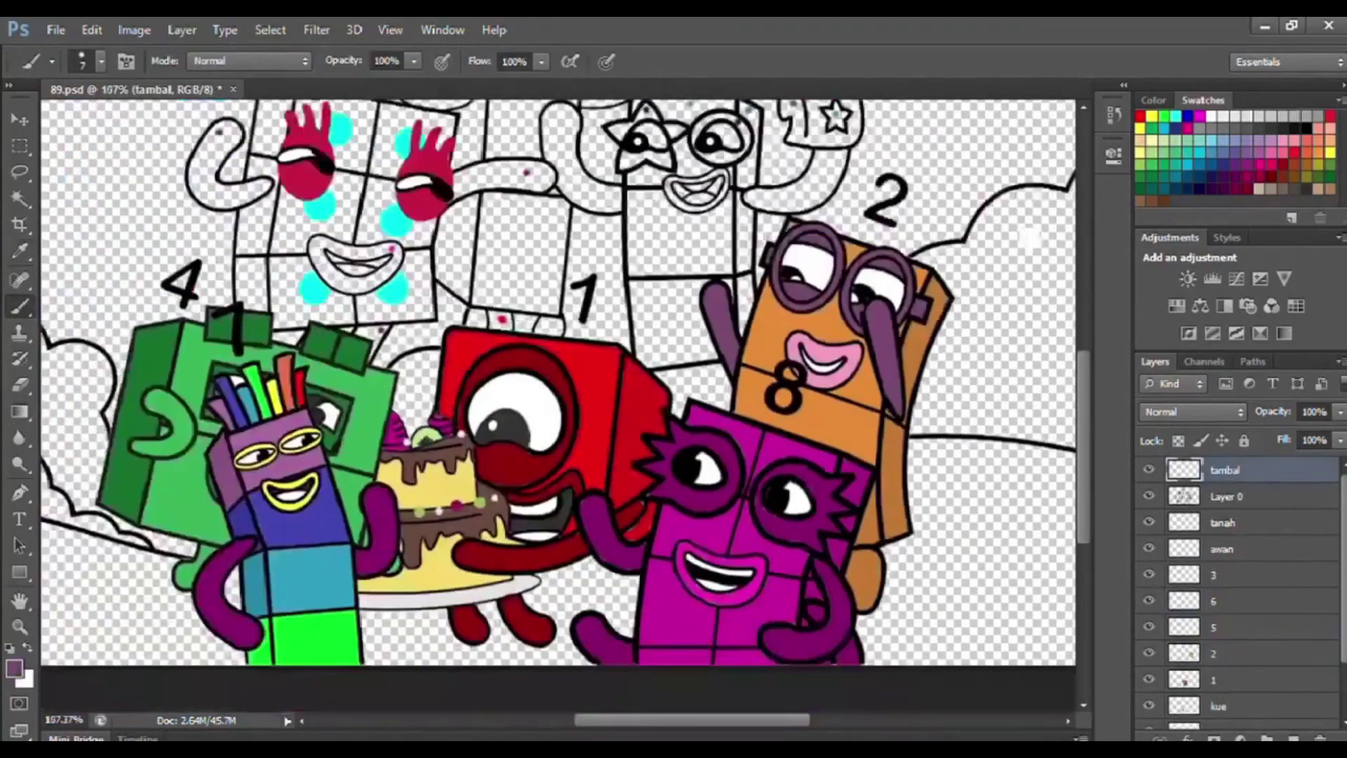
On layer 5, paint the 5 character's star mask and eye ring dark blue, its pupils black and its eyeballs white
click(1217, 628)
scroll(639, 302, up, 7)
scroll(656, 259, up, 1)
scroll(660, 231, down, 2)
alt+click(663, 177)
mouse_move(663, 173)
mouse_down()
mouse_move(602, 211)
mouse_move(715, 162)
mouse_move(804, 156)
mouse_move(761, 194)
mouse_up()
scroll(673, 200, down, 2)
scroll(772, 281, down, 3)
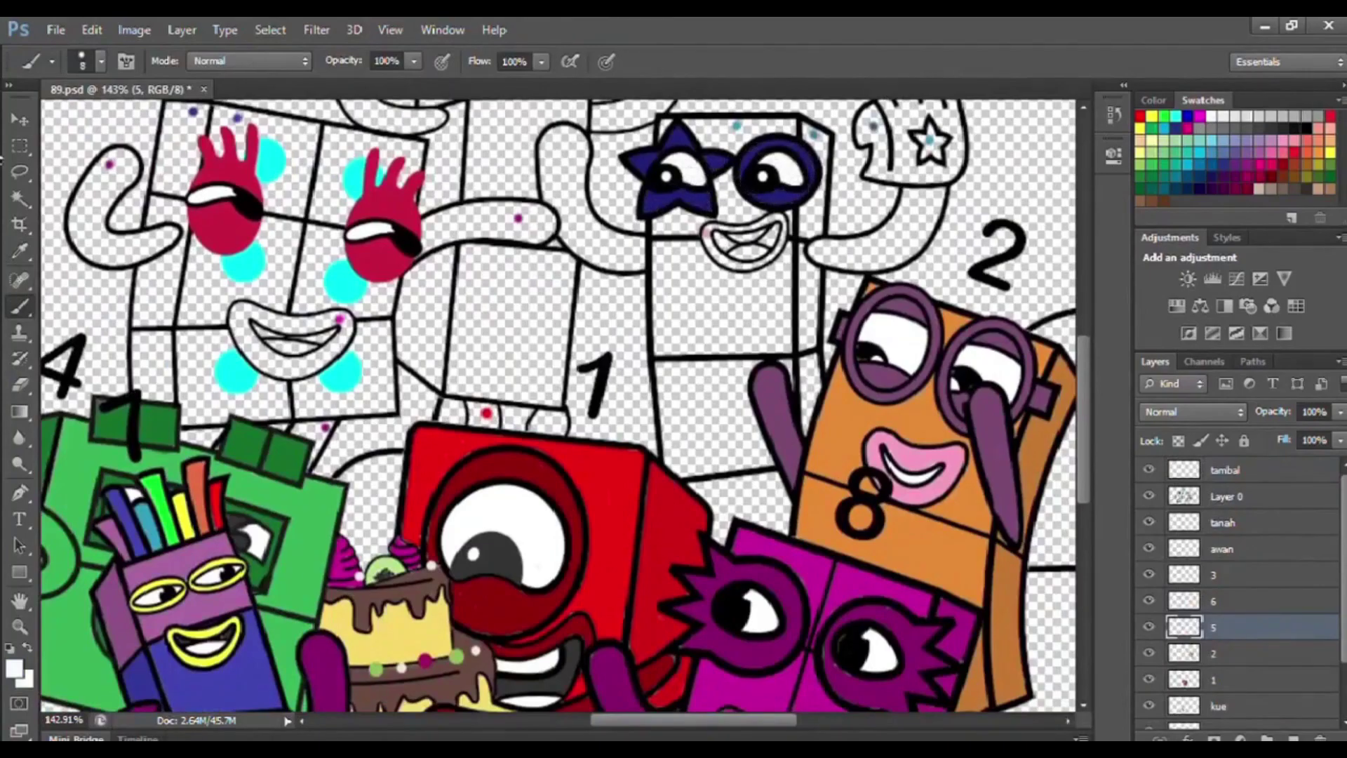
Paint the 5 character's lips with the sampled pink, the inside of its mouth black and its teeth white
alt+click(707, 236)
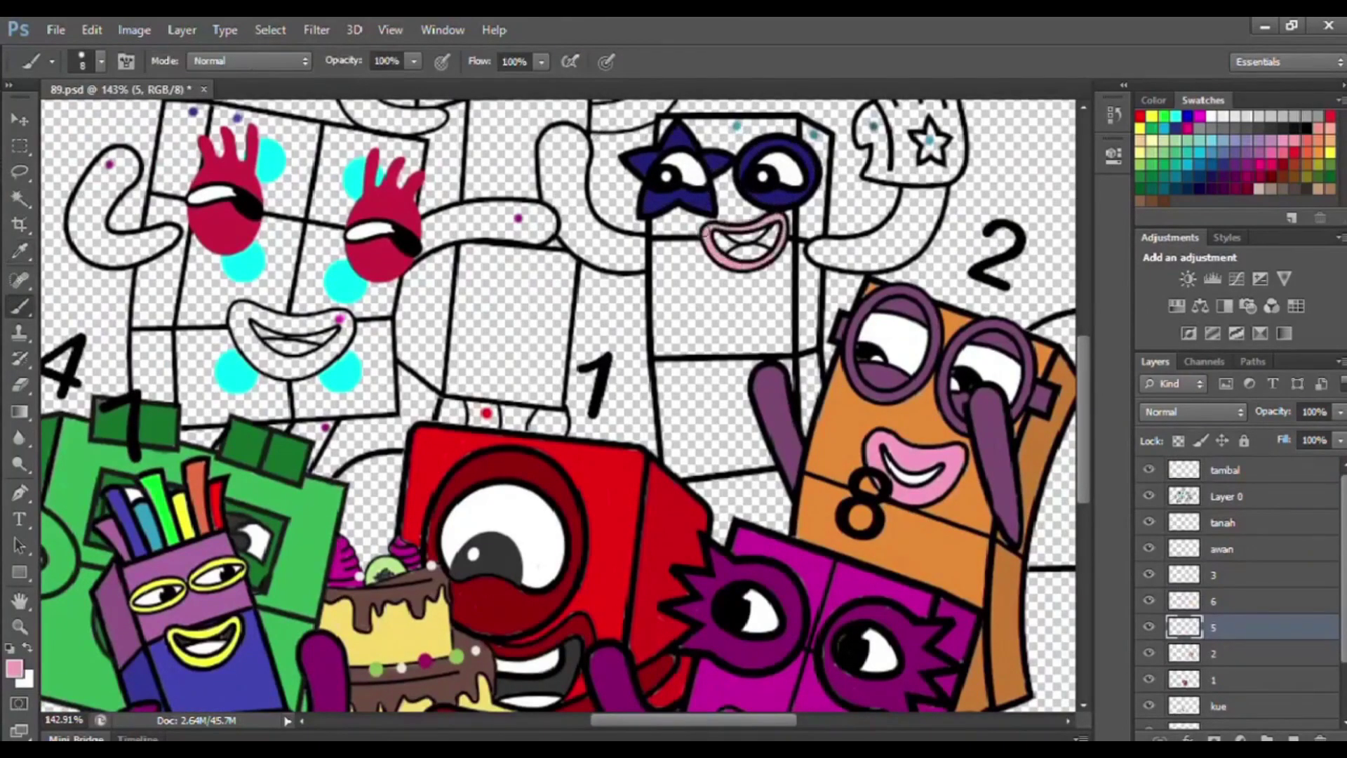
alt+click(716, 231)
key([)
alt+click(751, 235)
key(bracketleft)
key(bracketleft)
key(bracketleft)
Fill the front faces of the 5 character's blocks with the light blue sampled from its marker dot
alt+click(737, 126)
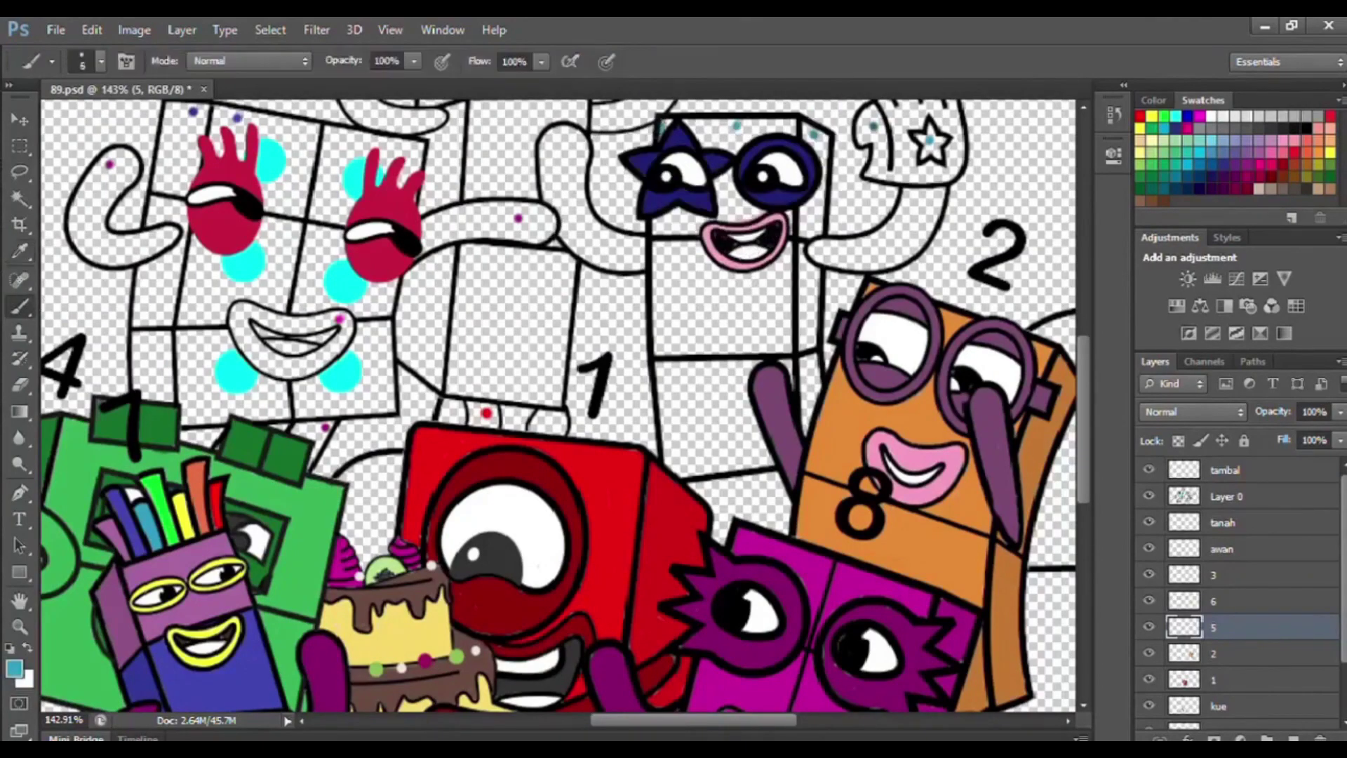
mouse_move(747, 132)
mouse_down()
mouse_move(695, 124)
mouse_move(723, 128)
mouse_up()
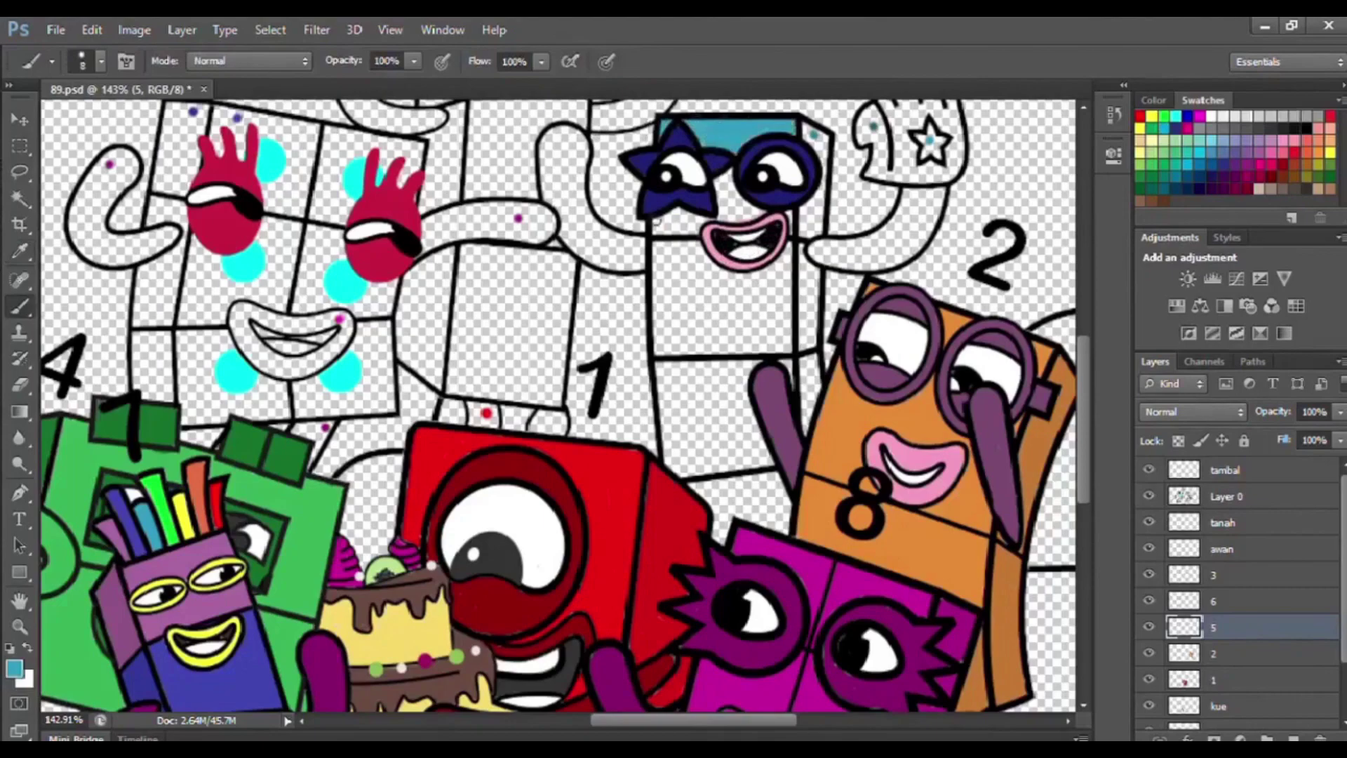
mouse_move(657, 275)
mouse_down()
mouse_move(672, 461)
mouse_move(720, 532)
mouse_move(784, 498)
mouse_move(742, 390)
mouse_move(785, 262)
mouse_up()
drag(744, 412, 763, 460)
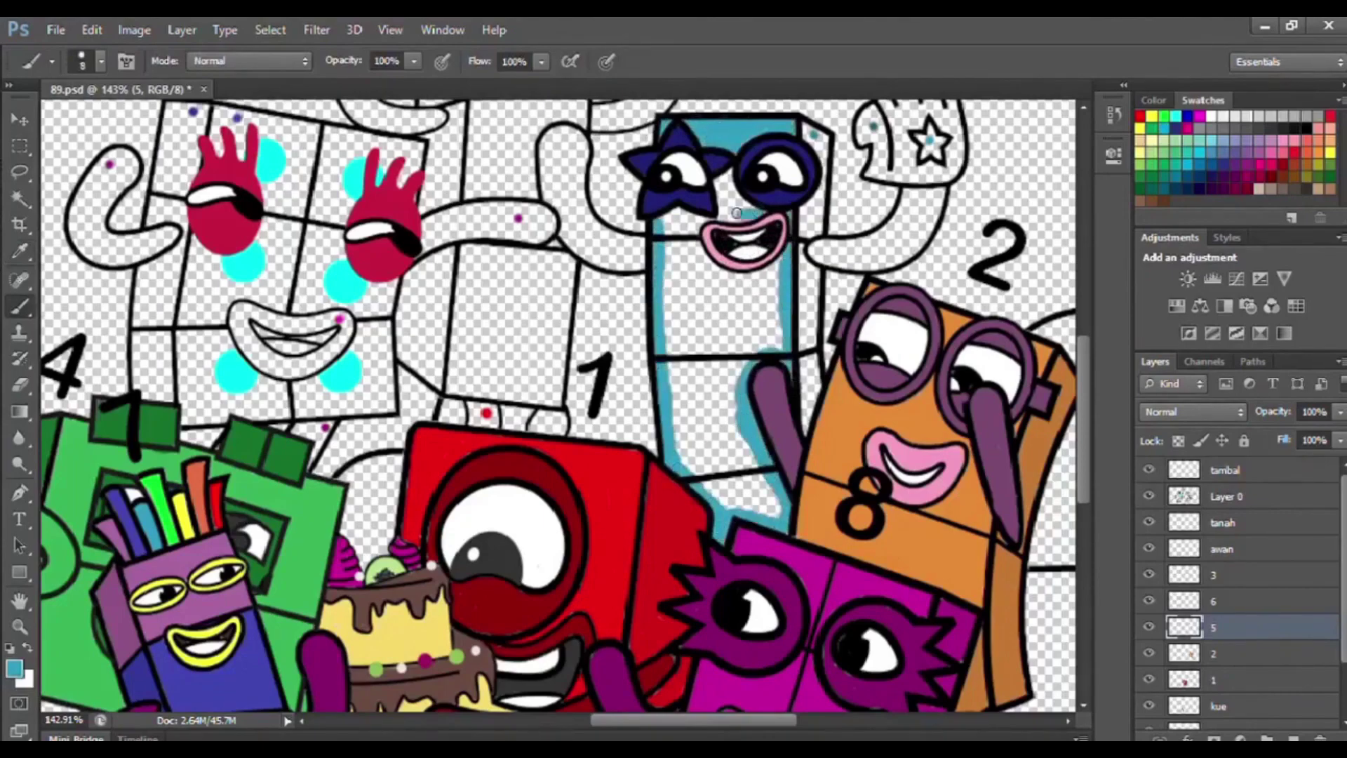
mouse_move(693, 218)
mouse_down()
mouse_move(703, 260)
mouse_move(750, 273)
mouse_up()
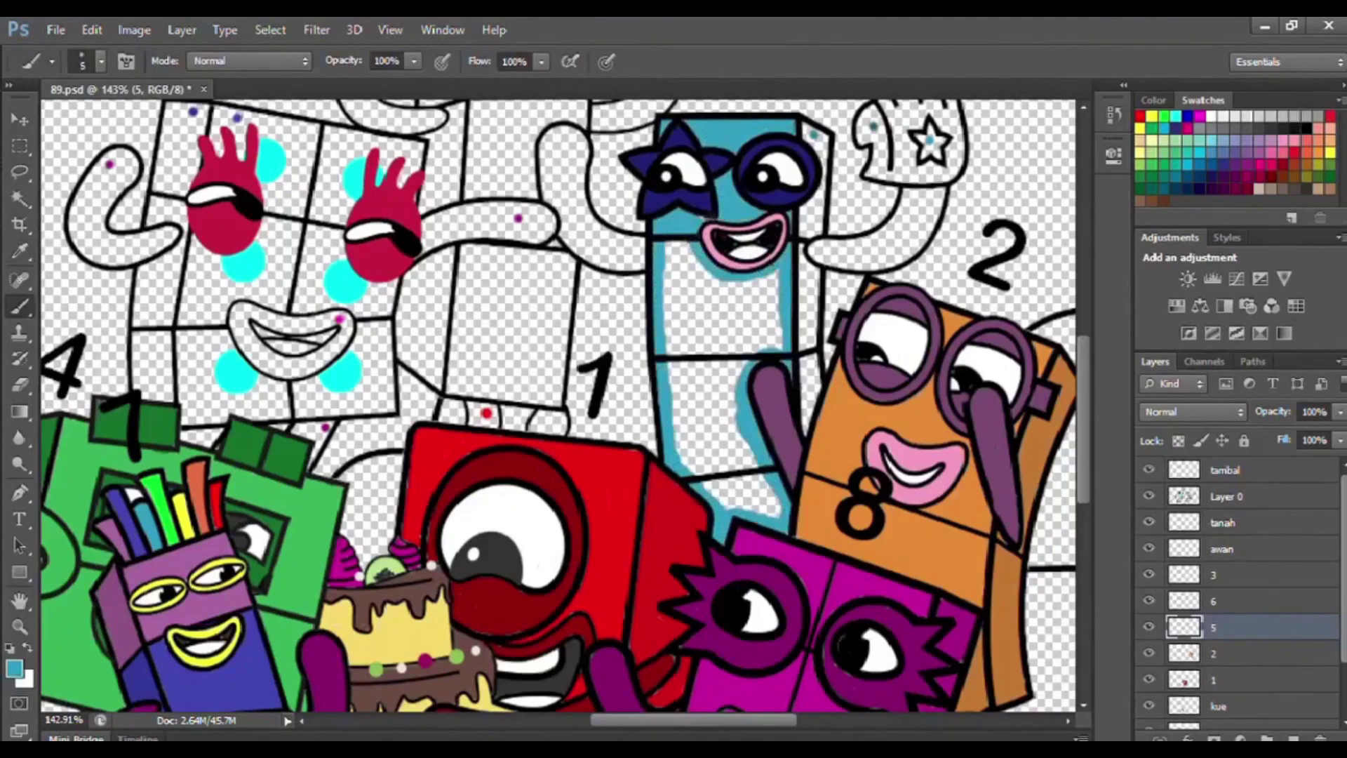
mouse_move(672, 236)
mouse_down()
mouse_move(770, 287)
mouse_move(684, 301)
mouse_move(748, 330)
mouse_move(697, 441)
mouse_move(734, 378)
mouse_move(714, 469)
mouse_up()
Fill the side faces of the 5 character's blocks with the darker blue sampled from the marker dot
alt+click(814, 134)
key(bracketleft)
key(bracketleft)
mouse_move(814, 172)
mouse_down()
mouse_move(805, 379)
mouse_move(811, 310)
mouse_up()
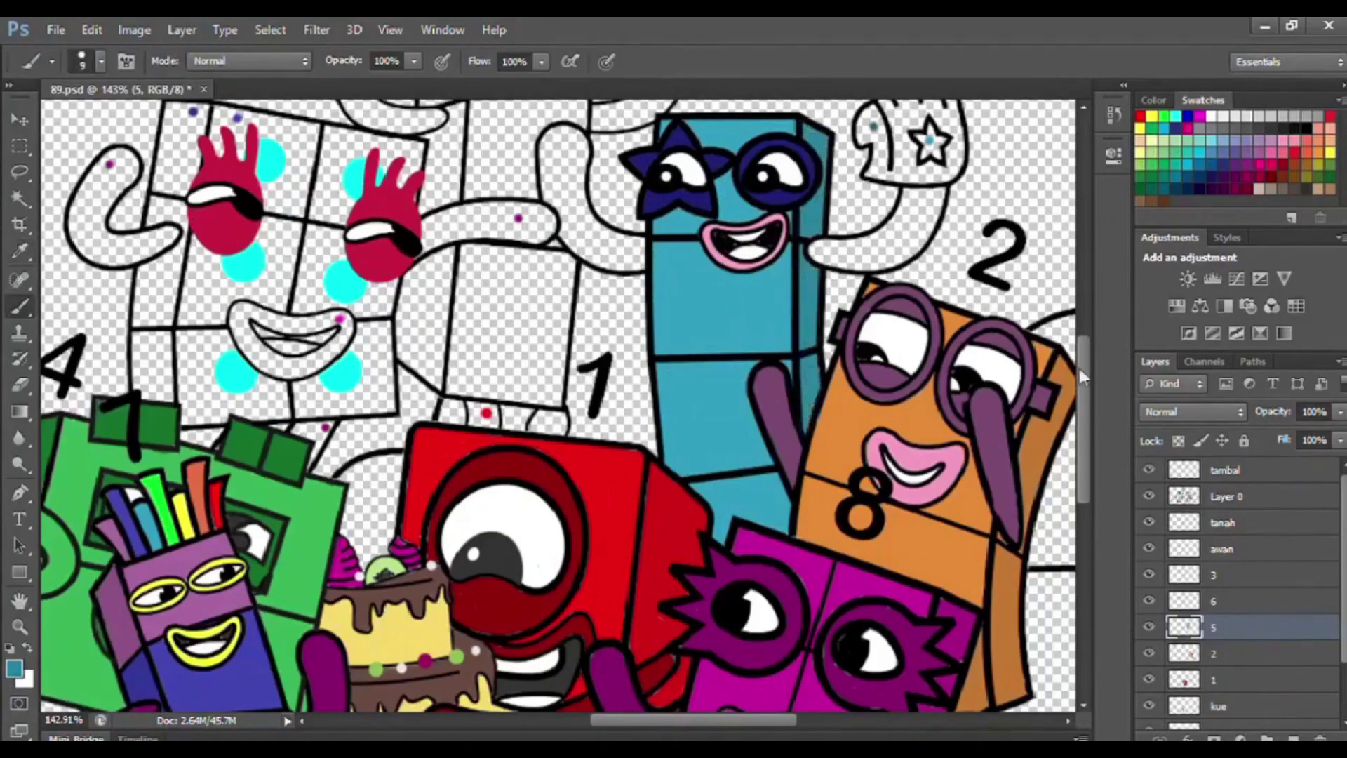
Paint the 5 character's star-marked glove and the arm below it dark teal, leaving the star unfilled
scroll(1022, 309, up, 1)
mouse_move(872, 140)
mouse_down()
mouse_move(869, 183)
mouse_move(892, 194)
mouse_move(872, 153)
mouse_move(888, 193)
mouse_move(953, 146)
mouse_move(949, 114)
mouse_move(874, 146)
mouse_move(933, 120)
mouse_up()
key(bracketright)
key(bracketright)
key(bracketright)
mouse_move(895, 180)
mouse_down()
mouse_move(926, 140)
mouse_move(912, 252)
mouse_move(817, 277)
mouse_move(911, 225)
mouse_up()
Fill the star on the 5 character's glove with the sampled light blue and paint its other arm dark teal
alt+click(811, 213)
key(bracketleft)
key(bracketleft)
key(bracketleft)
drag(929, 152, 932, 169)
key(bracketright)
mouse_move(551, 160)
mouse_down()
mouse_move(565, 249)
mouse_move(635, 284)
mouse_move(593, 242)
mouse_move(557, 151)
mouse_up()
drag(569, 196, 629, 271)
scroll(905, 516, down, 3)
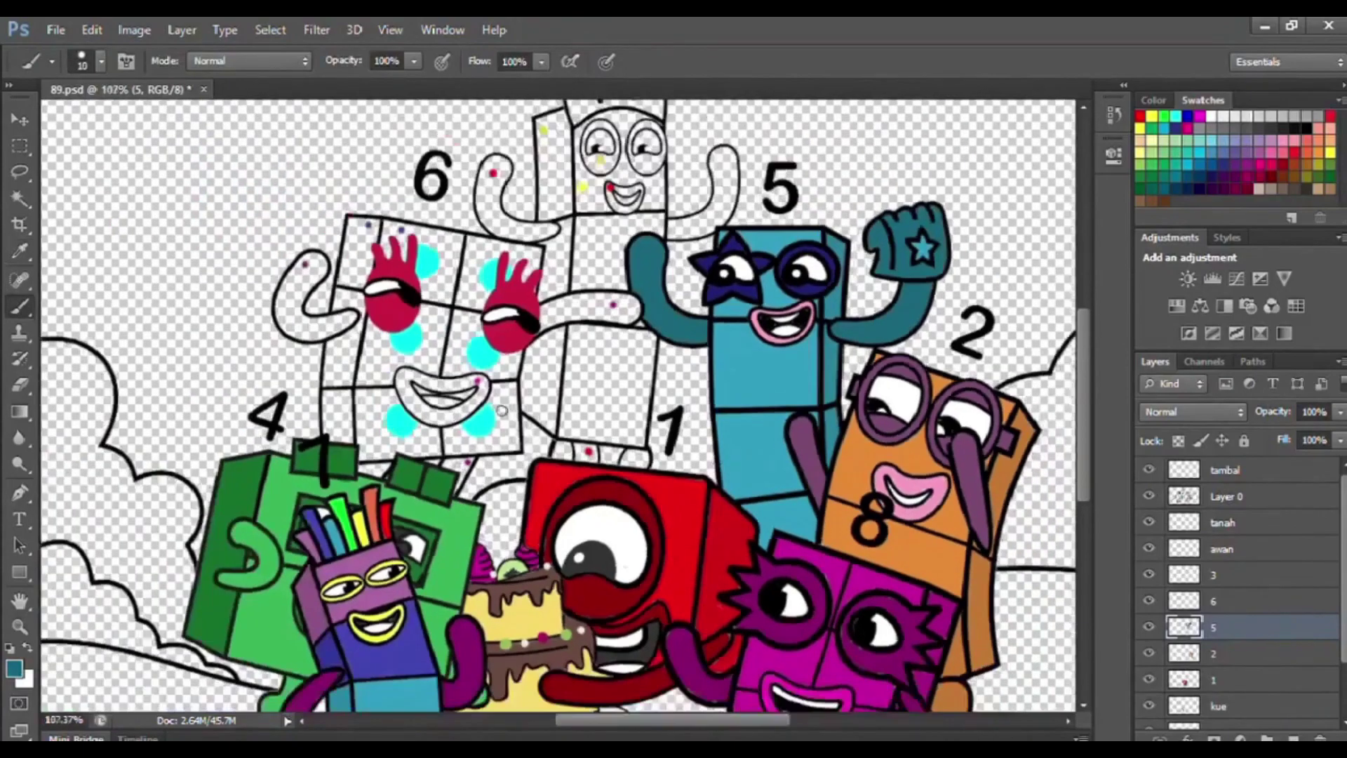
On layer 6, paint the 6 character's arms and leg with the purple sampled from its marker dot
scroll(308, 296, up, 2)
scroll(308, 296, down, 1)
click(1218, 601)
alt+click(303, 185)
mouse_move(310, 175)
mouse_down()
mouse_move(271, 219)
mouse_move(360, 246)
mouse_move(315, 201)
mouse_move(301, 260)
mouse_move(282, 240)
mouse_up()
key(bracketright)
mouse_move(596, 235)
mouse_down()
mouse_move(650, 244)
mouse_move(696, 230)
mouse_move(646, 222)
mouse_move(605, 242)
mouse_move(670, 238)
mouse_up()
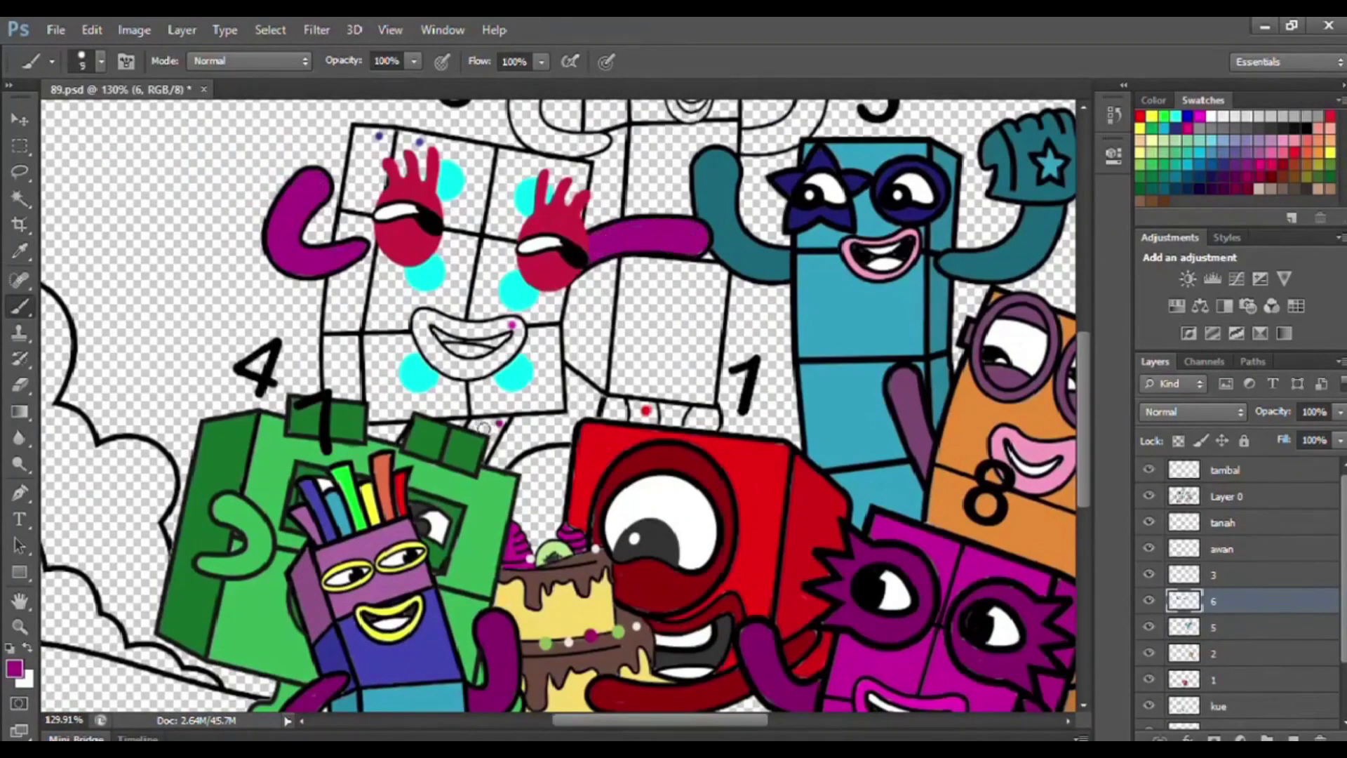
Fill the side faces of the 6 character's blocks with the dark blue sampled from the marker dot
alt+click(378, 136)
key(bracketright)
key(bracketright)
key(bracketright)
mouse_move(359, 132)
mouse_down()
mouse_move(341, 237)
mouse_move(367, 252)
mouse_move(332, 281)
mouse_move(336, 390)
mouse_up()
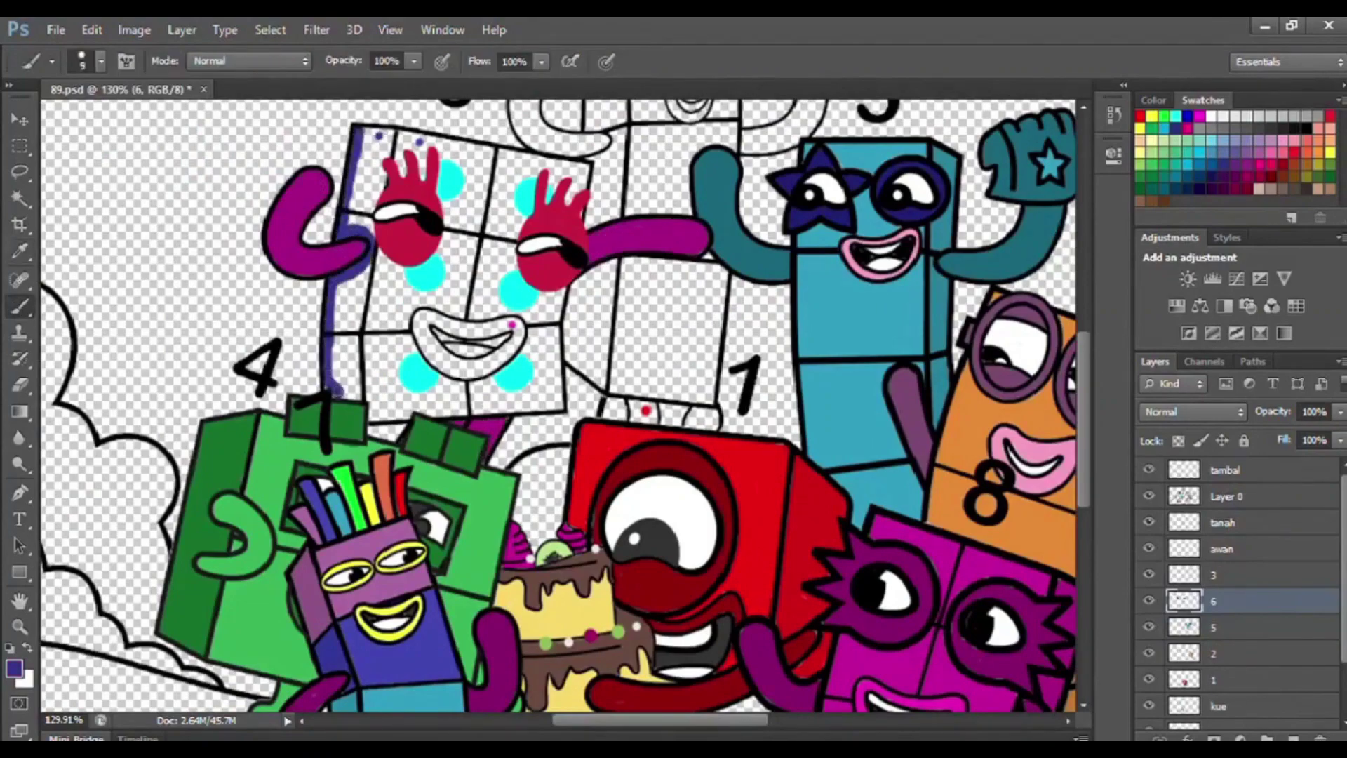
mouse_move(364, 286)
mouse_down()
mouse_move(357, 372)
mouse_move(348, 313)
mouse_up()
key(bracketright)
key(bracketright)
mouse_move(372, 148)
mouse_down()
mouse_move(375, 225)
mouse_move(361, 228)
mouse_up()
Paint the 6 character's lips with the marker dot's magenta, the inside of its mouth black and its teeth white
key(i)
key(b)
key(bracketleft)
key(bracketleft)
mouse_move(419, 326)
mouse_down()
mouse_move(429, 349)
mouse_move(518, 325)
mouse_move(422, 320)
mouse_move(509, 336)
mouse_move(475, 349)
mouse_up()
alt+click(571, 252)
alt+click(540, 245)
Fill the front faces of the 6 character's blocks with the blue sampled from the marker dot, keeping the cyan dots
alt+click(420, 143)
key(bracketright)
key(bracketright)
key(bracketright)
key(bracketright)
mouse_move(423, 298)
mouse_down()
mouse_move(499, 309)
mouse_move(536, 337)
mouse_move(524, 359)
mouse_move(433, 379)
mouse_up()
drag(405, 322, 449, 286)
key(bracketright)
mouse_move(410, 143)
mouse_down()
mouse_move(382, 317)
mouse_move(399, 304)
mouse_up()
key(bracketleft)
key(bracketleft)
mouse_move(379, 412)
mouse_down()
mouse_move(558, 396)
mouse_move(565, 288)
mouse_up()
mouse_move(414, 132)
mouse_down()
mouse_move(581, 200)
mouse_move(422, 169)
mouse_move(484, 298)
mouse_move(396, 308)
mouse_up()
key(bracketright)
key(bracketright)
key(bracketright)
mouse_move(546, 323)
mouse_down()
mouse_move(392, 386)
mouse_move(397, 326)
mouse_up()
On layer 3, paint the 3 character's lips with the red sampled from its marker dot
scroll(398, 365, down, 5)
scroll(480, 246, up, 4)
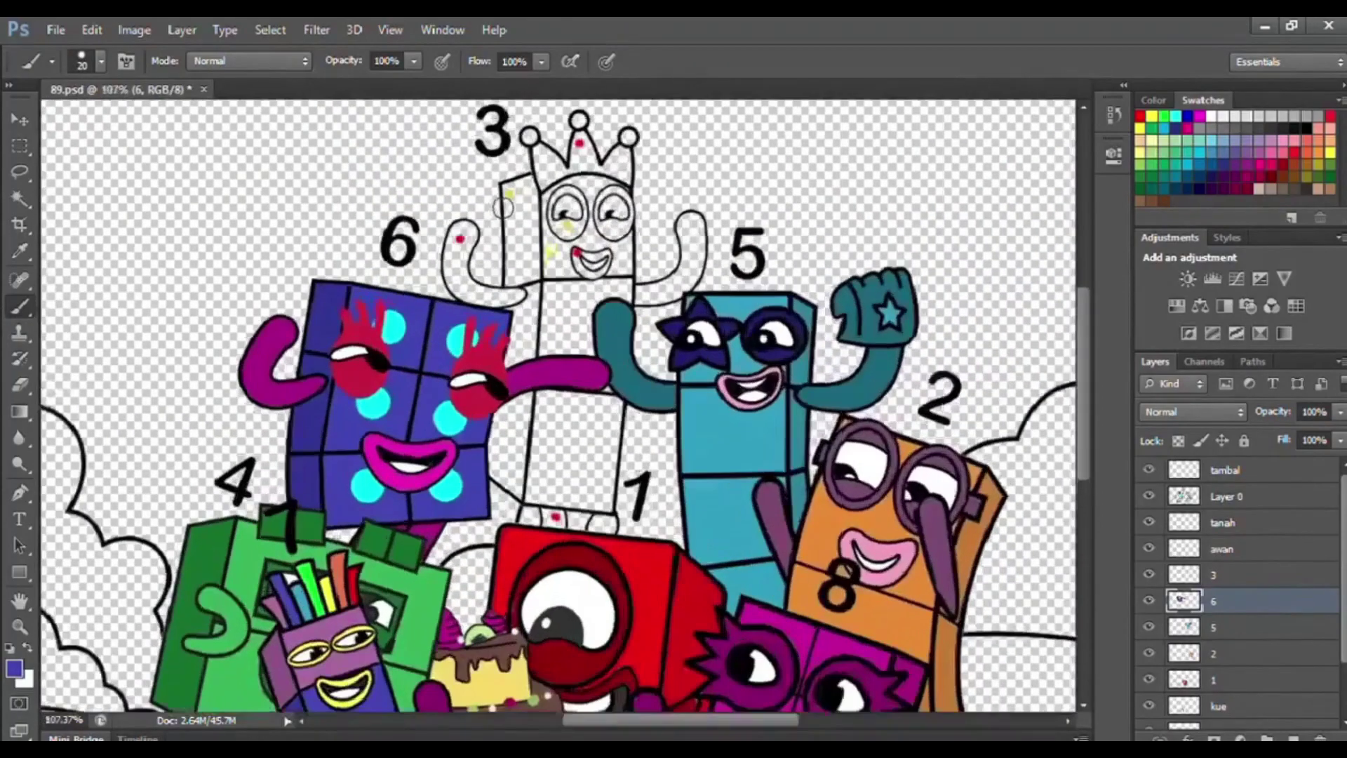
click(1219, 578)
key(i)
click(588, 138)
scroll(564, 239, up, 3)
key(b)
mouse_move(589, 270)
mouse_down()
mouse_move(641, 306)
mouse_move(652, 270)
mouse_move(648, 302)
mouse_up()
Sample black and paint the inside of the 3 character's mouth
scroll(589, 340, down, 1)
key(i)
click(591, 288)
scroll(593, 298, up, 2)
key(b)
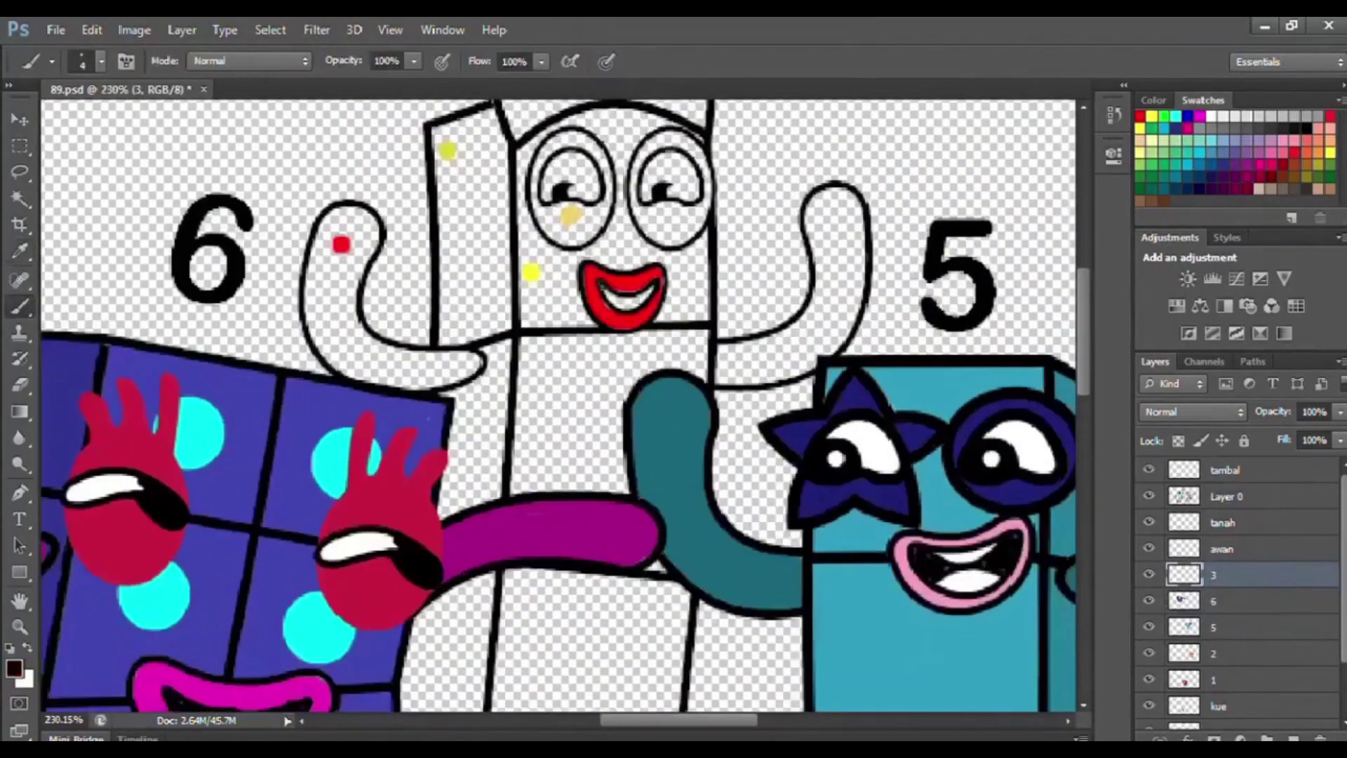
Paint the 3 character's crown and both arms with the sampled red
scroll(600, 345, down, 3)
key(i)
click(599, 161)
key(b)
mouse_move(598, 162)
mouse_down()
mouse_move(554, 211)
mouse_move(652, 172)
mouse_up()
mouse_move(452, 265)
mouse_down()
mouse_move(523, 347)
mouse_move(459, 270)
mouse_move(466, 336)
mouse_up()
mouse_move(670, 345)
mouse_down()
mouse_move(743, 299)
mouse_move(724, 255)
mouse_move(730, 294)
mouse_up()
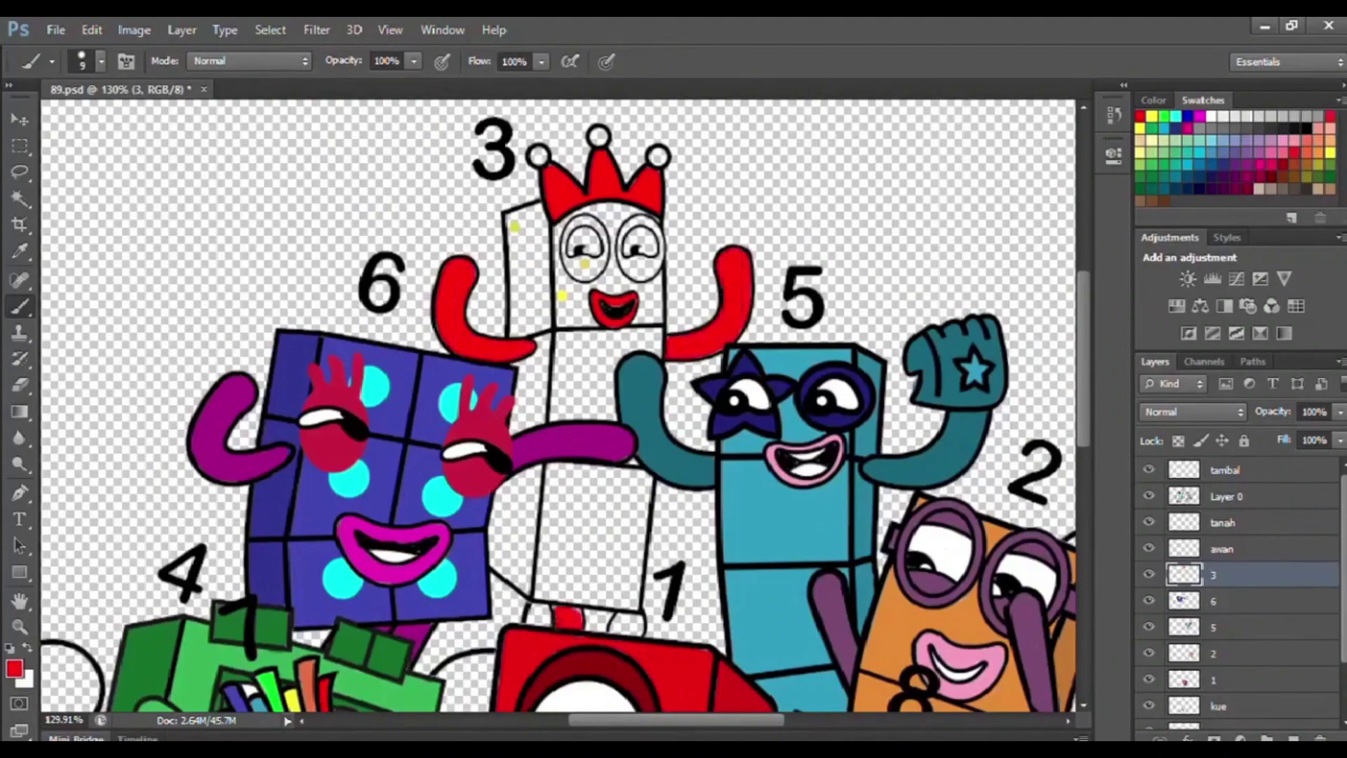
Paint the 3 character's eye rings with the tan sampled from the marker dot and its eyeballs white
click(20, 251)
click(584, 263)
click(20, 307)
scroll(572, 235, up, 2)
key(bracketleft)
key(bracketleft)
mouse_move(566, 235)
mouse_down()
mouse_move(607, 228)
mouse_move(561, 251)
mouse_move(601, 270)
mouse_move(672, 224)
mouse_move(646, 280)
mouse_up()
click(19, 251)
click(583, 236)
click(20, 307)
drag(574, 247, 591, 252)
Sample the yellow marker dot on the 3 character's face and fill the balls on its crown tips
click(20, 251)
click(560, 308)
click(20, 306)
key(bracketright)
key(bracketright)
key(bracketright)
key(bracketright)
click(531, 138)
click(604, 115)
Fill the front of the 3 character's face block with the sampled yellow around the eyes and lips
key(bracketleft)
key(bracketleft)
key(bracketleft)
key(bracketleft)
drag(556, 208, 641, 202)
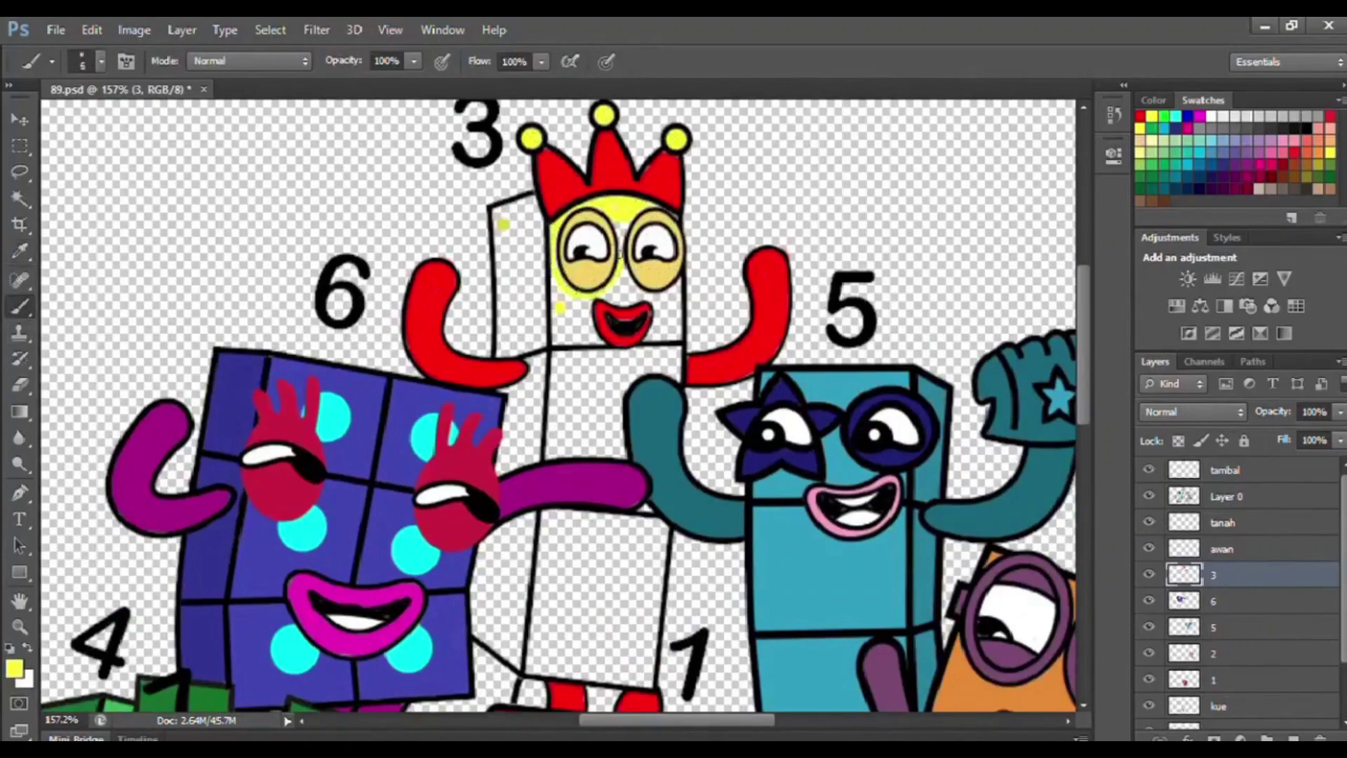
drag(599, 292, 589, 332)
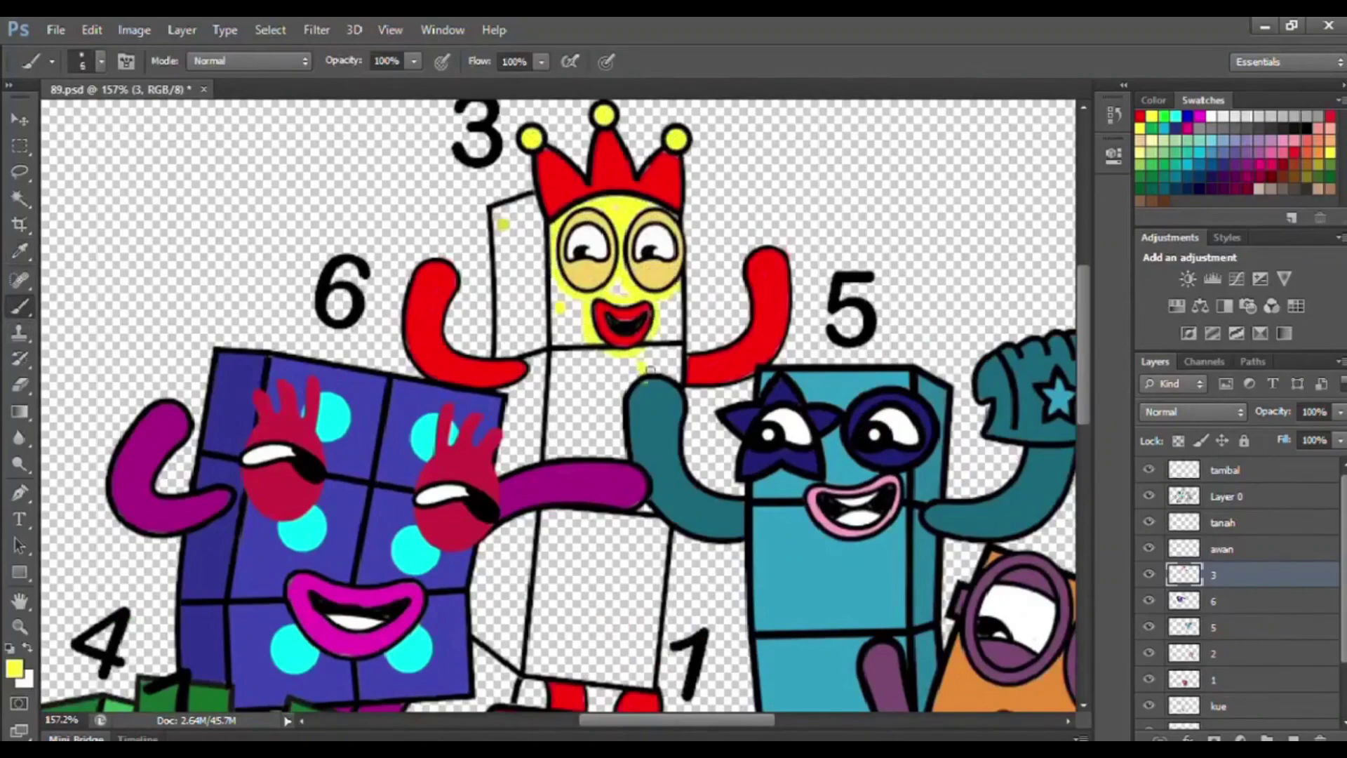
mouse_move(657, 359)
mouse_down()
mouse_move(635, 365)
mouse_move(616, 290)
mouse_up()
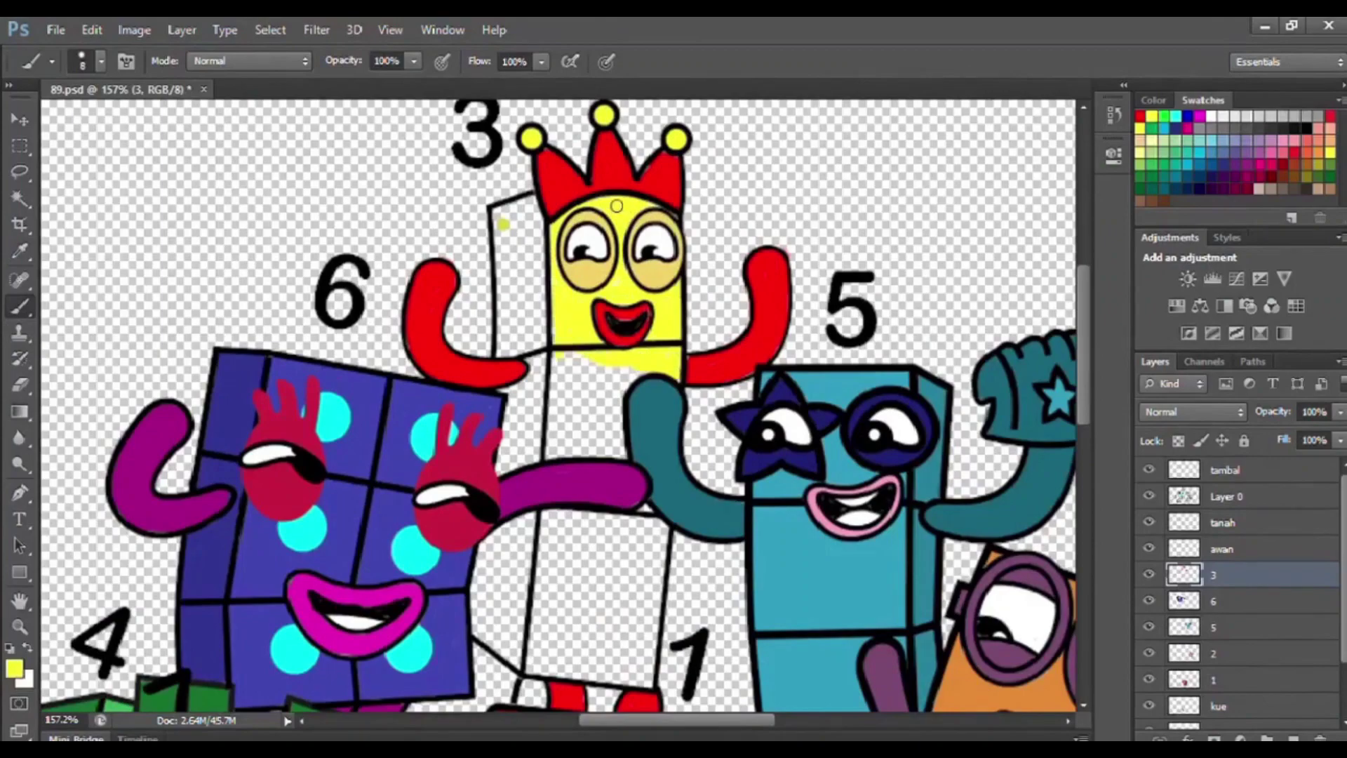
Move layer 3 below layer 5 and fill the front faces of the 3 character's lower blocks yellow
key(ctrl+bracketleft)
key(ctrl+bracketleft)
mouse_move(563, 364)
mouse_down()
mouse_move(542, 649)
mouse_move(660, 533)
mouse_move(579, 449)
mouse_move(603, 642)
mouse_move(606, 540)
mouse_up()
Fill the side faces of the 3 character's blocks with the darker yellow of the marker dot
key(bracketleft)
mouse_move(504, 211)
mouse_down()
mouse_move(519, 358)
mouse_move(540, 252)
mouse_move(519, 424)
mouse_move(536, 430)
mouse_up()
scroll(527, 435, down, 1)
mouse_move(517, 589)
mouse_down()
mouse_move(519, 358)
mouse_move(491, 568)
mouse_move(515, 382)
mouse_up()
key(bracketright)
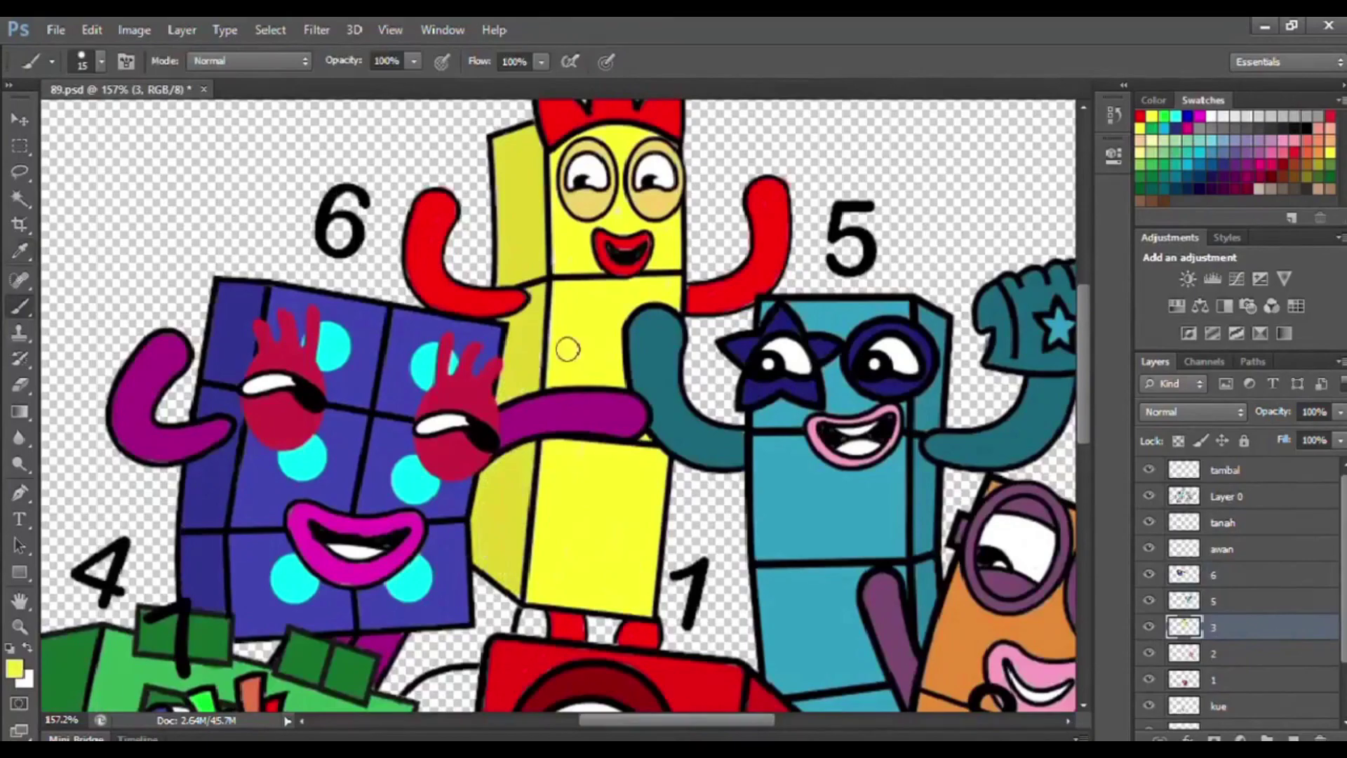
On layer awan, paint the left cloud and the small cloud between the 4 and 1 characters white
scroll(623, 552, down, 3)
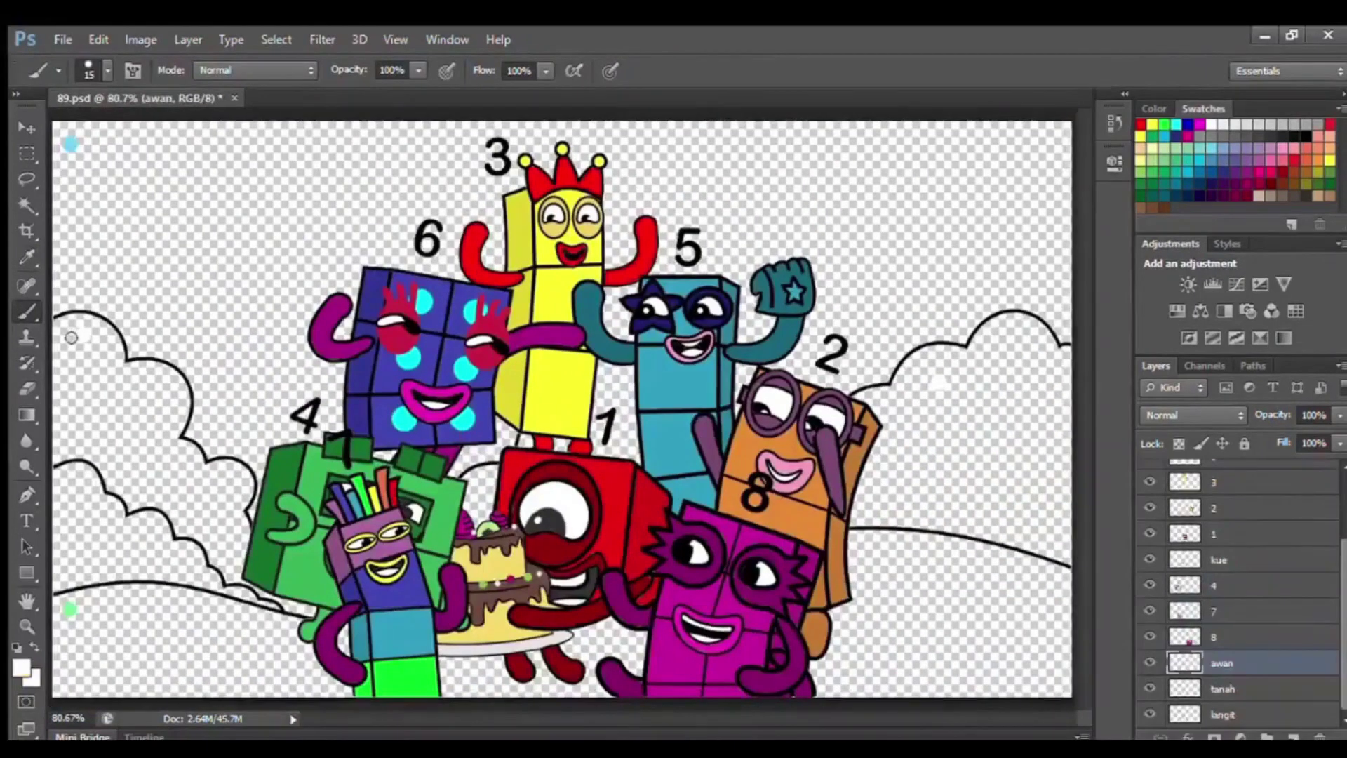
mouse_move(60, 320)
mouse_down()
mouse_move(95, 314)
mouse_move(154, 366)
mouse_move(167, 447)
mouse_move(247, 486)
mouse_move(238, 540)
mouse_move(281, 582)
mouse_move(116, 443)
mouse_move(66, 291)
mouse_move(110, 334)
mouse_move(140, 421)
mouse_move(232, 472)
mouse_move(311, 579)
mouse_up()
key(bracketleft)
scroll(238, 543, up, 2)
scroll(242, 546, left, 1)
key(bracketright)
key(bracketright)
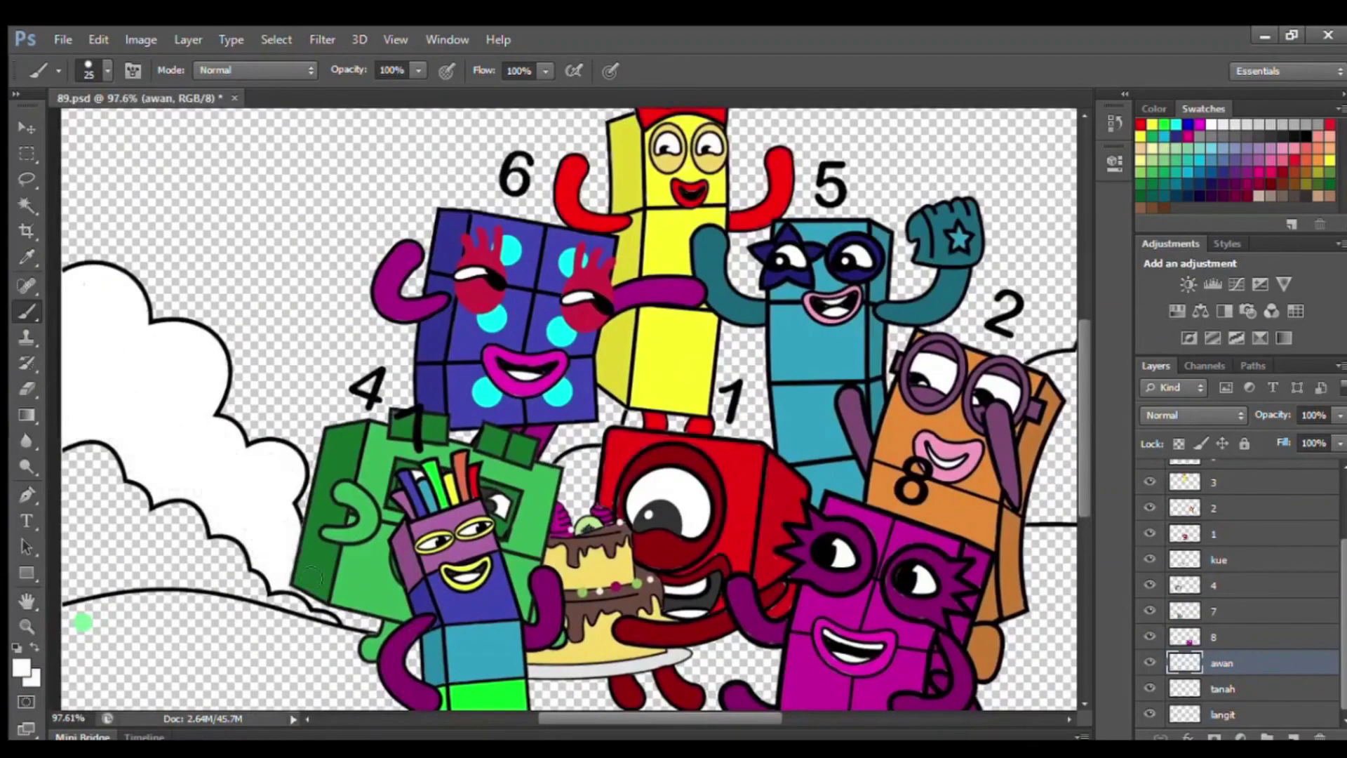
drag(582, 506, 580, 506)
drag(598, 718, 651, 717)
Fill the large cloud on the right side of the picture with white
key(bracketright)
key(bracketright)
mouse_move(815, 366)
mouse_down()
mouse_move(844, 420)
mouse_move(812, 515)
mouse_move(958, 310)
mouse_move(1064, 311)
mouse_up()
drag(829, 503, 1069, 558)
key(bracketright)
key(bracketright)
key(bracketright)
mouse_move(858, 375)
mouse_down()
mouse_move(861, 451)
mouse_move(940, 491)
mouse_move(993, 294)
mouse_move(1046, 315)
mouse_move(1057, 388)
mouse_up()
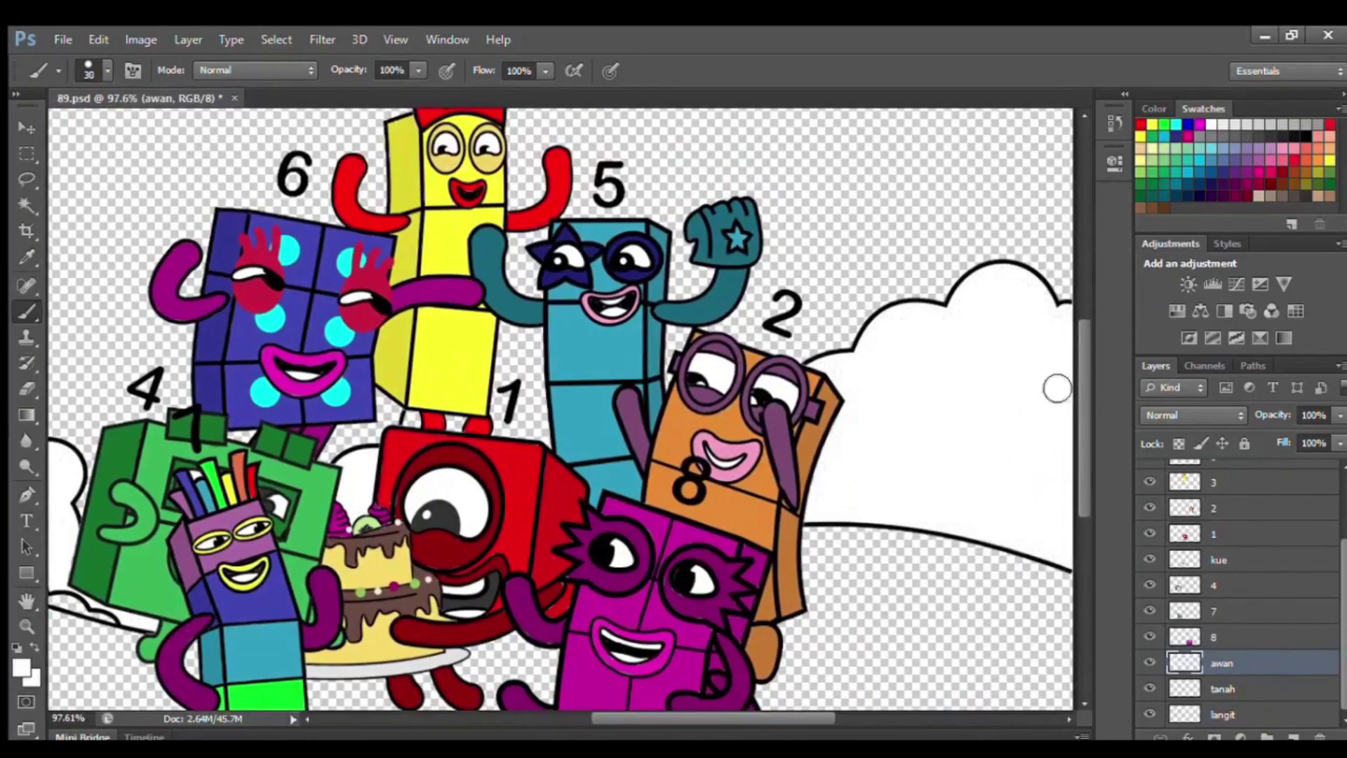
On layer tanah, fill the ground across the picture with the light green sampled from the marker dot
scroll(1057, 388, down, 1)
click(1222, 688)
scroll(793, 705, down, 1)
alt+click(72, 607)
mouse_move(63, 607)
mouse_down()
mouse_move(201, 608)
mouse_move(343, 635)
mouse_move(56, 691)
mouse_move(330, 652)
mouse_move(480, 672)
mouse_move(860, 546)
mouse_move(1058, 579)
mouse_move(841, 673)
mouse_move(1065, 615)
mouse_move(1047, 640)
mouse_up()
Paint the hill at the picture's left edge darker green and the sky on layer langit with the sampled light blue
click(1222, 714)
mouse_move(69, 480)
mouse_down()
mouse_move(105, 574)
mouse_move(190, 577)
mouse_up()
click(27, 256)
click(69, 144)
click(27, 311)
key(bracketright)
key(bracketright)
key(bracketright)
mouse_move(68, 133)
mouse_down()
mouse_move(75, 269)
mouse_move(763, 138)
mouse_move(253, 211)
mouse_move(172, 241)
mouse_move(757, 329)
mouse_up()
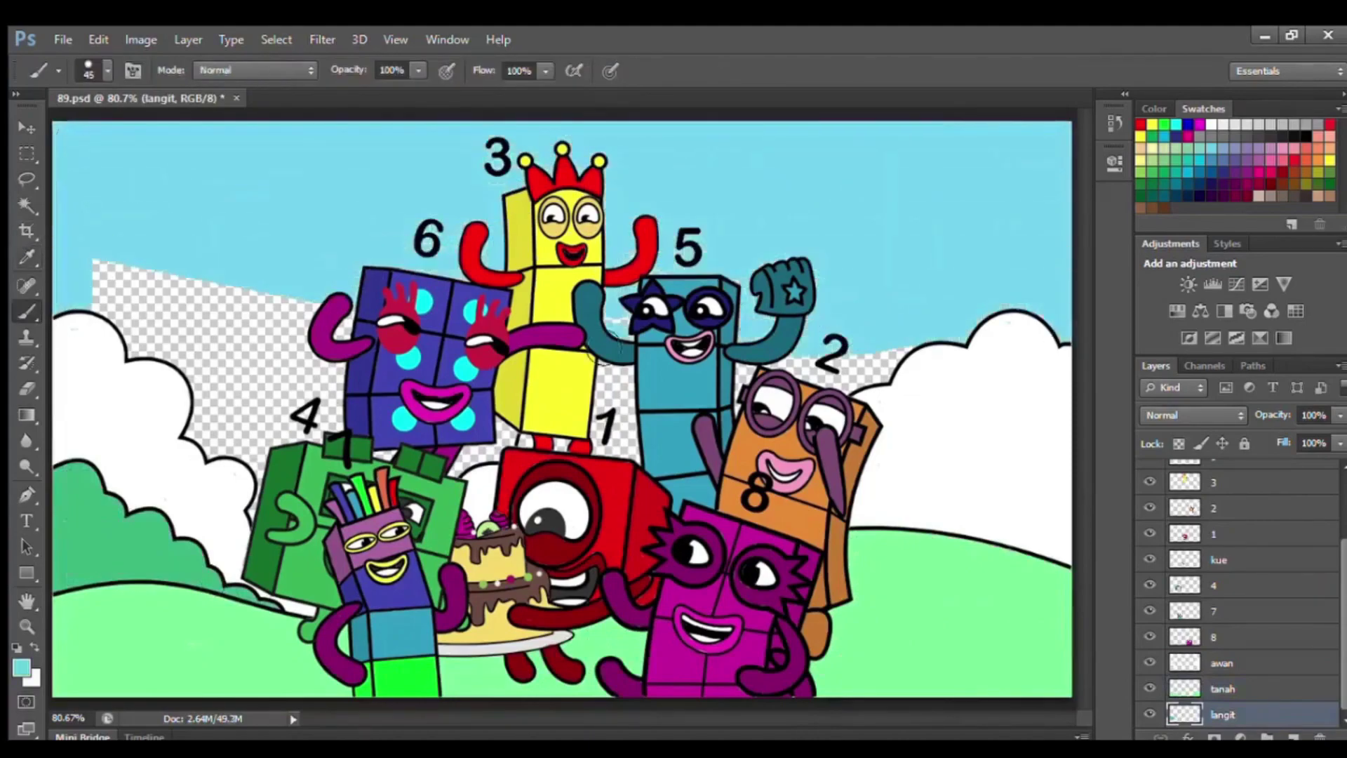